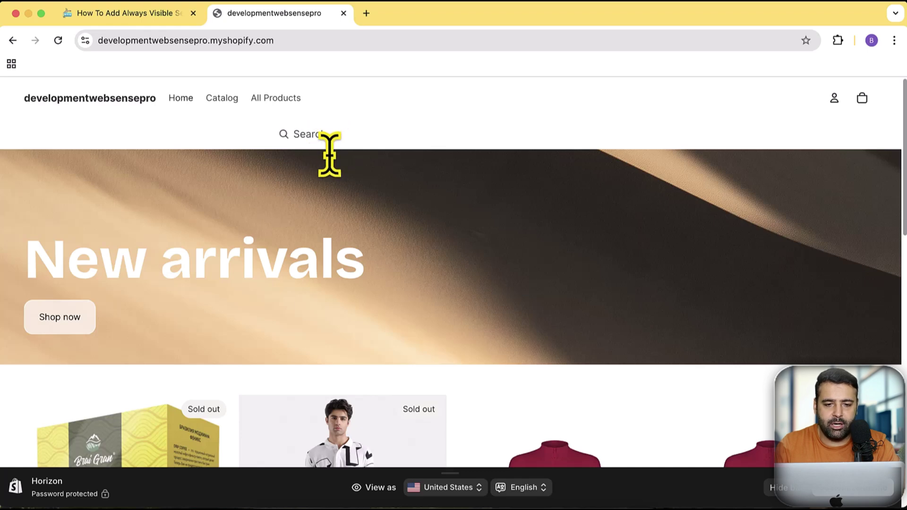
# Inspect the development store, then load devwebsensepro.myshopify.com in a new tab and inspect it too.
pyautogui.rightClick(458, 191)
pyautogui.click(503, 413)
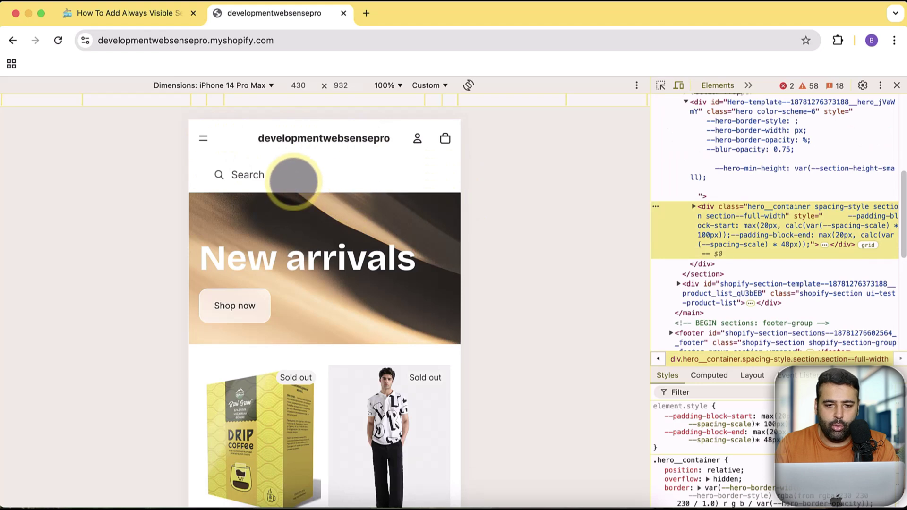
pyautogui.click(365, 17)
pyautogui.write('dev')
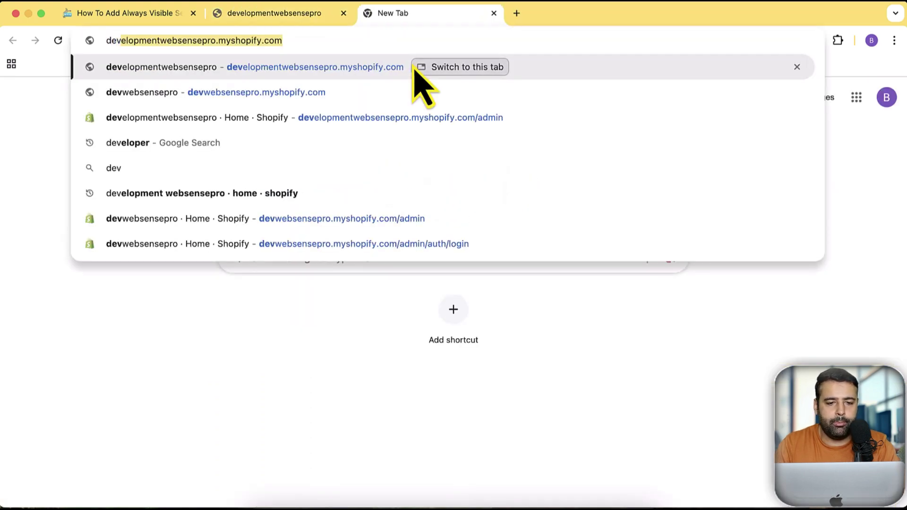
pyautogui.press('Down')
pyautogui.press('Return')
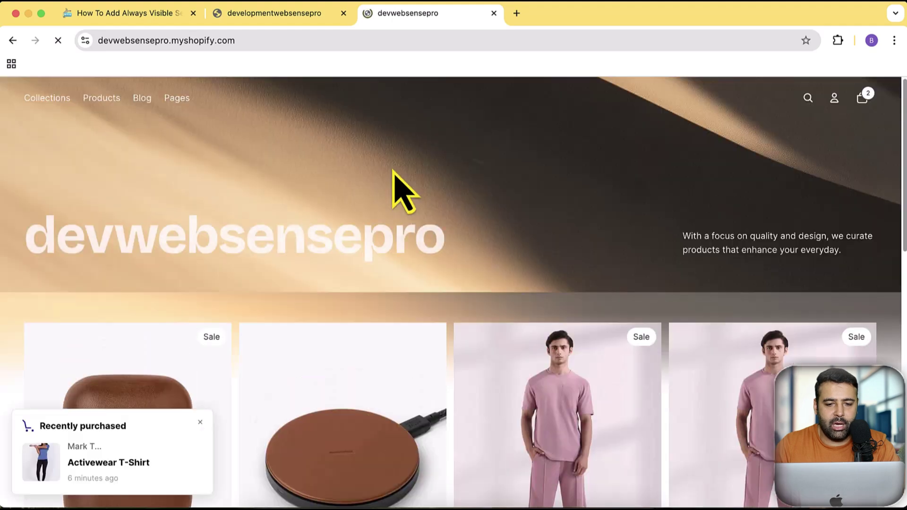
pyautogui.rightClick(430, 207)
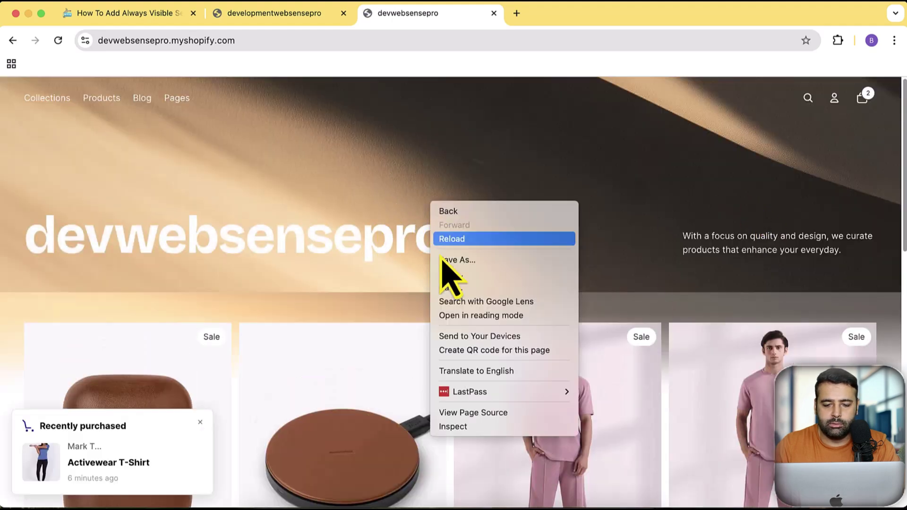
pyautogui.click(458, 427)
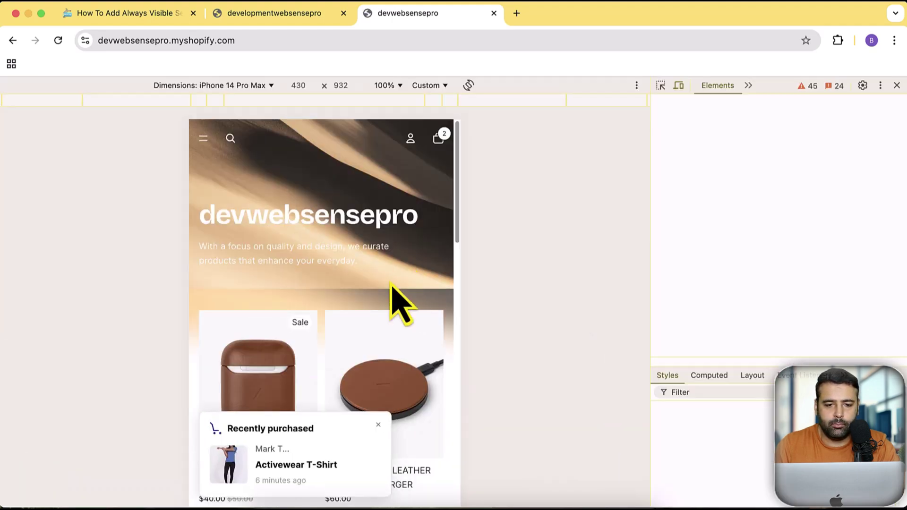
# Compare the phone-size headers, then return the development store to its desktop layout.
pyautogui.scroll(-2, 402, 222)
pyautogui.scroll(2, 409, 239)
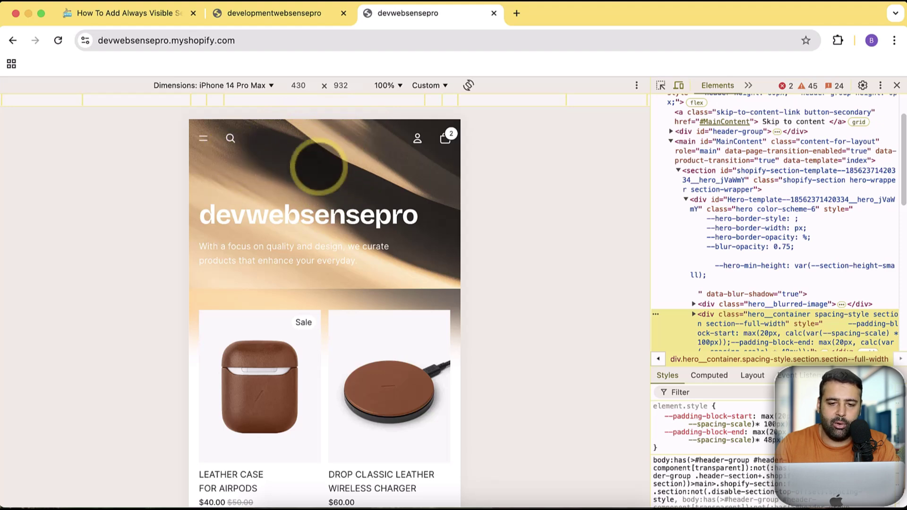
pyautogui.scroll(-6, 327, 197)
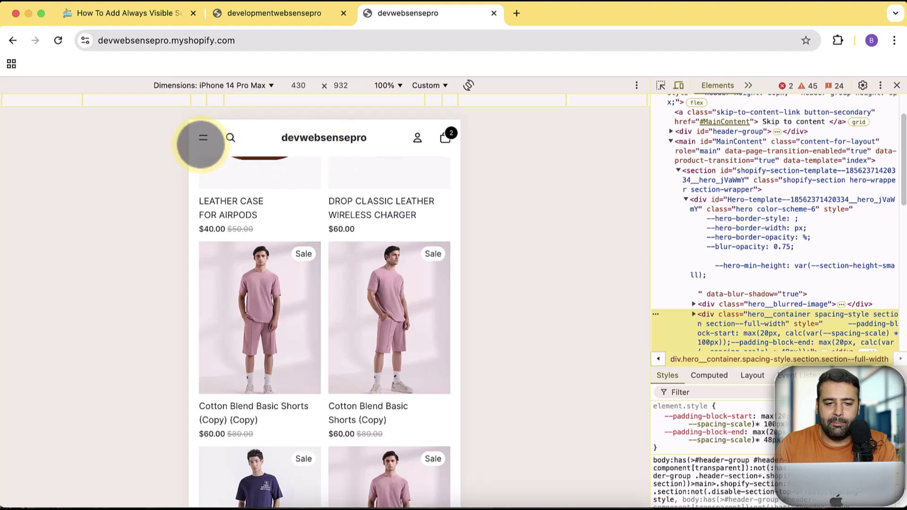
pyautogui.scroll(10, 354, 243)
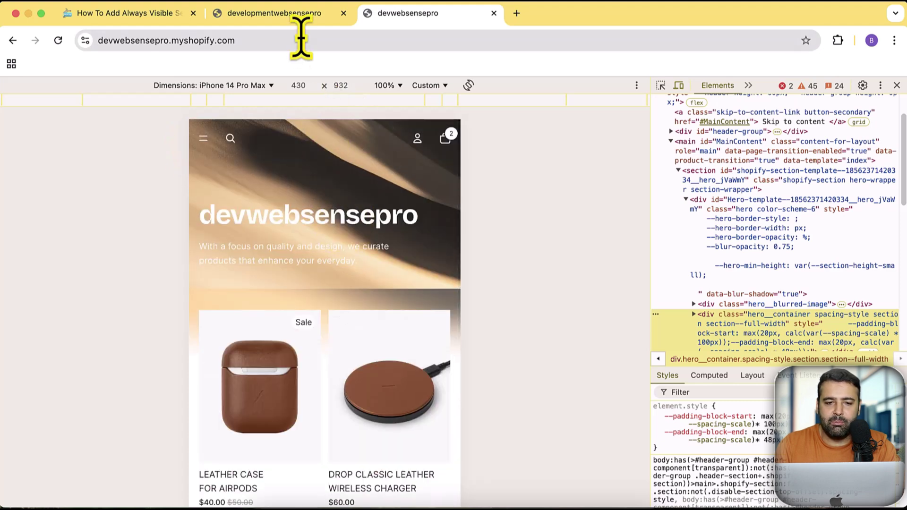
pyautogui.click(291, 16)
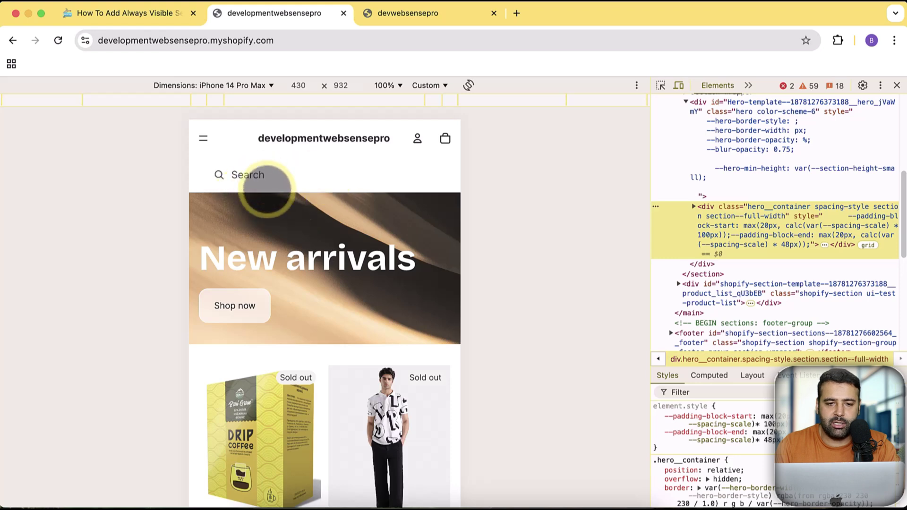
pyautogui.click(897, 85)
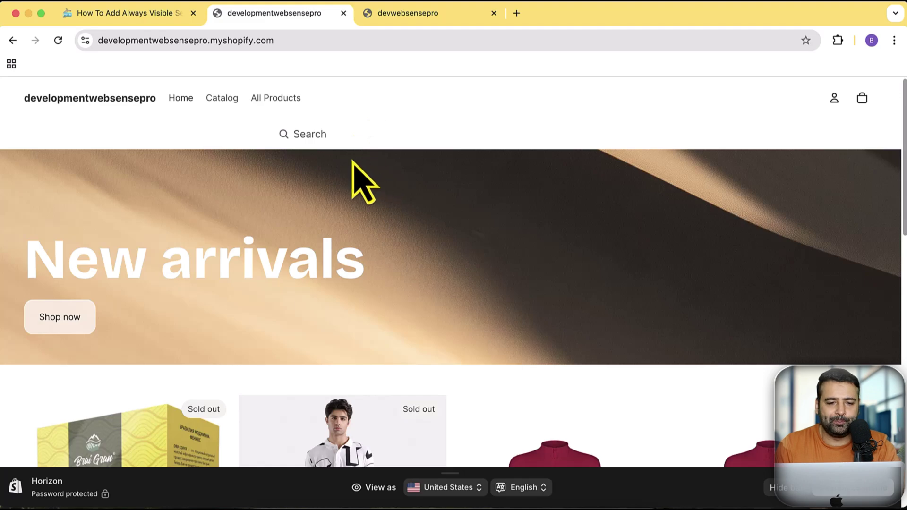
# Close DevTools on the devwebsensepro store and load its /admin page.
pyautogui.click(399, 15)
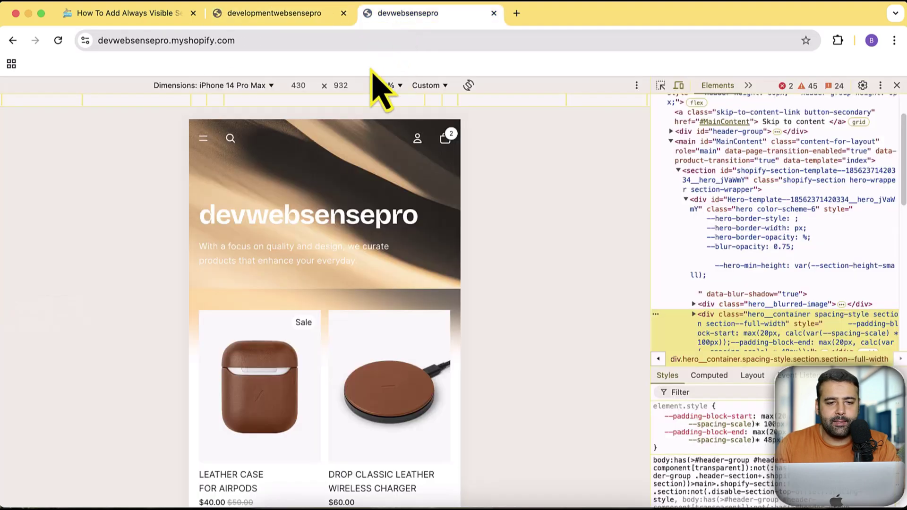
pyautogui.press('super+alt+i')
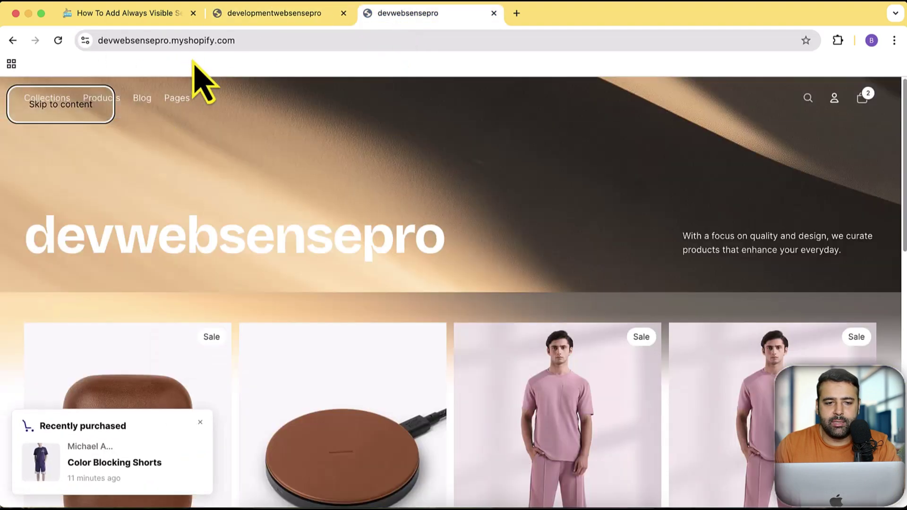
pyautogui.click(314, 43)
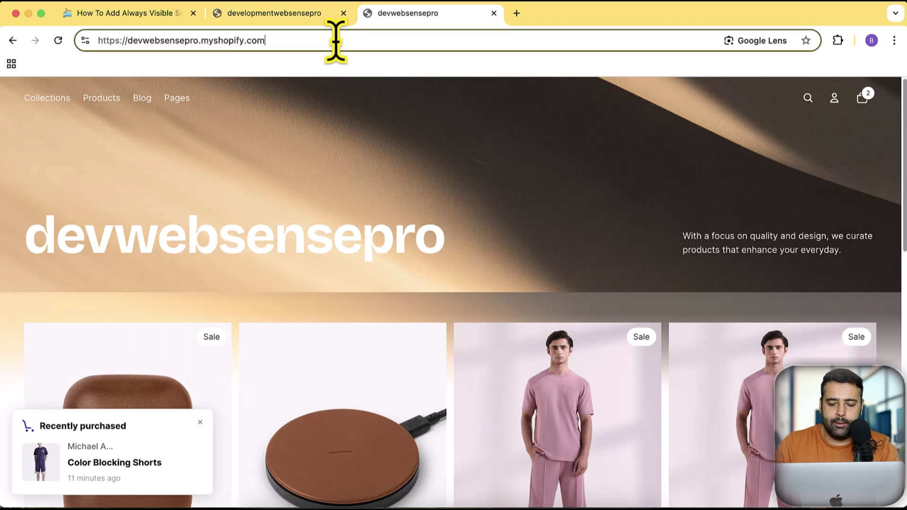
pyautogui.write('/ad')
pyautogui.press('Return')
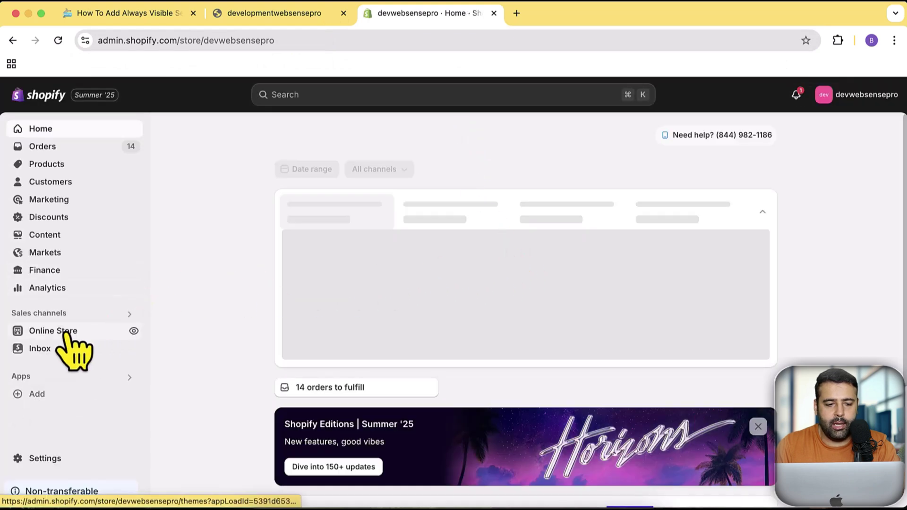
# Publish the newly added Horizon 2.0.0 theme from the Theme library.
pyautogui.click(67, 334)
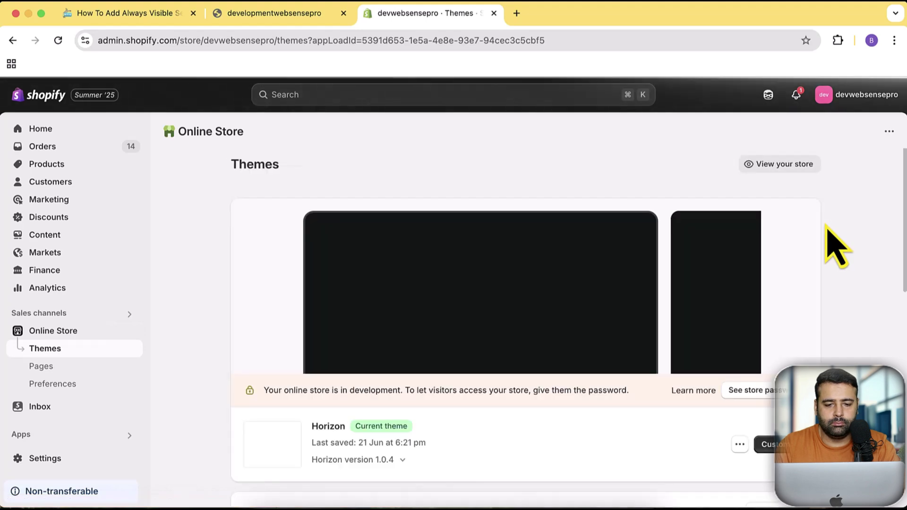
pyautogui.scroll(-5, 831, 246)
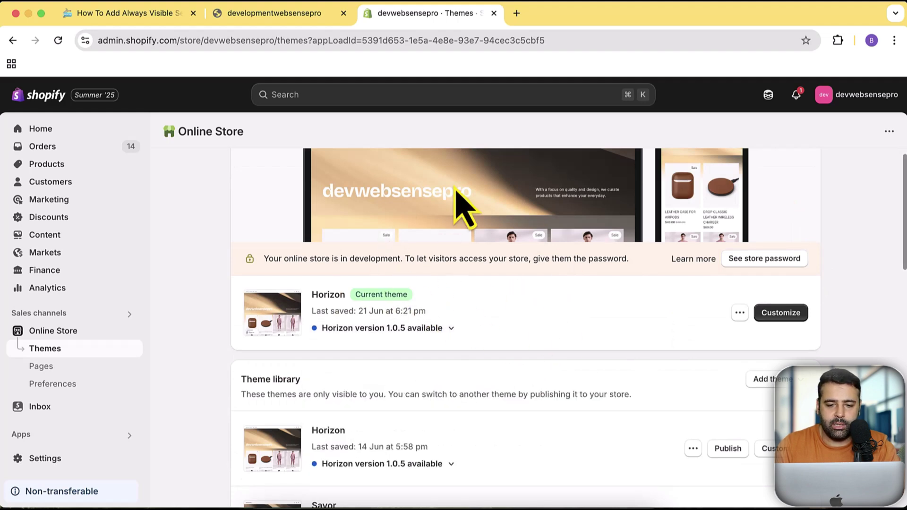
pyautogui.scroll(-15, 883, 255)
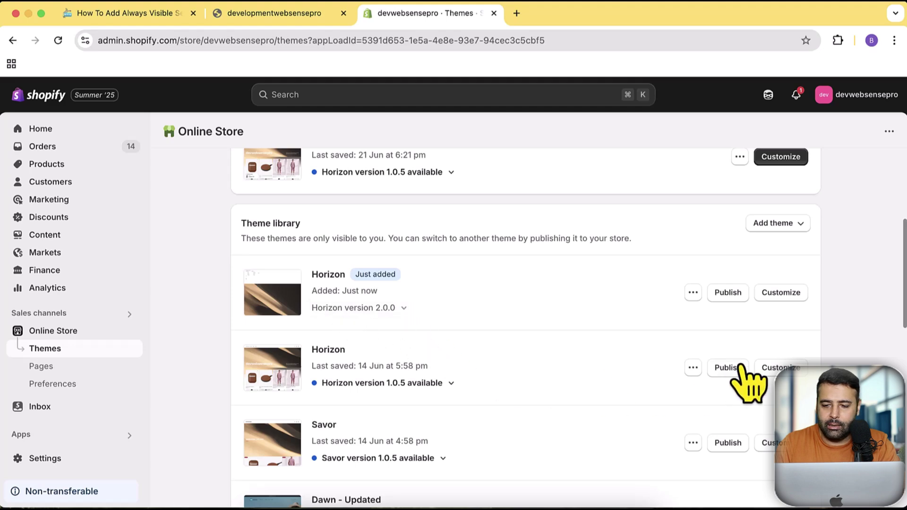
pyautogui.click(732, 295)
pyautogui.click(615, 378)
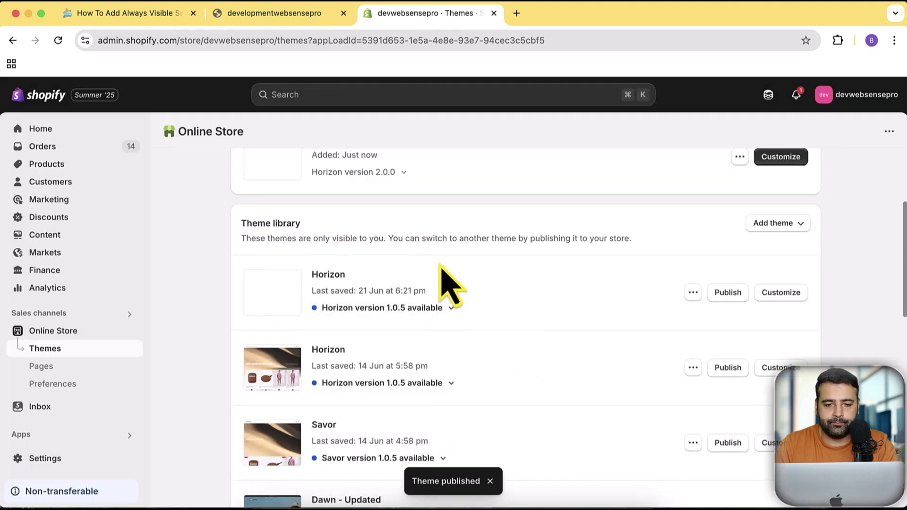
pyautogui.scroll(3, 441, 300)
pyautogui.click(279, 12)
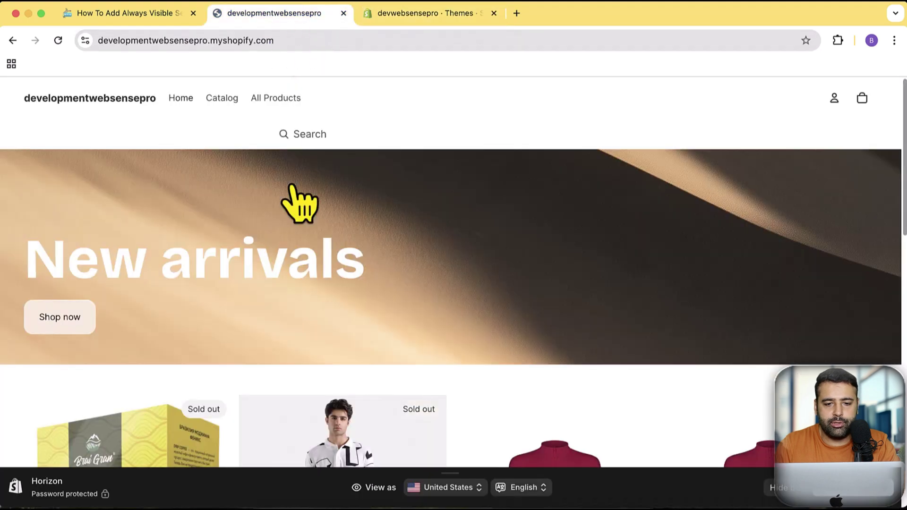
# Close the old storefront tab and preview the published Horizon theme in a new tab.
pyautogui.click(343, 13)
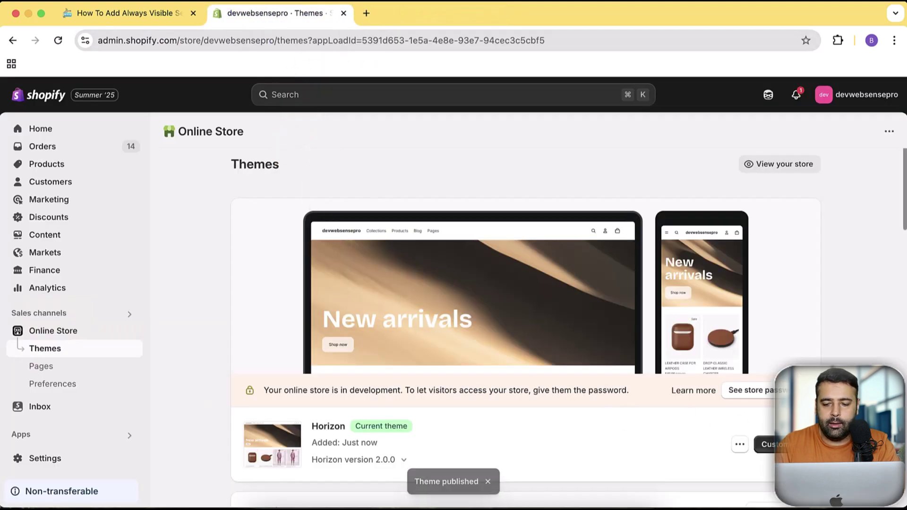
pyautogui.scroll(-4, 832, 307)
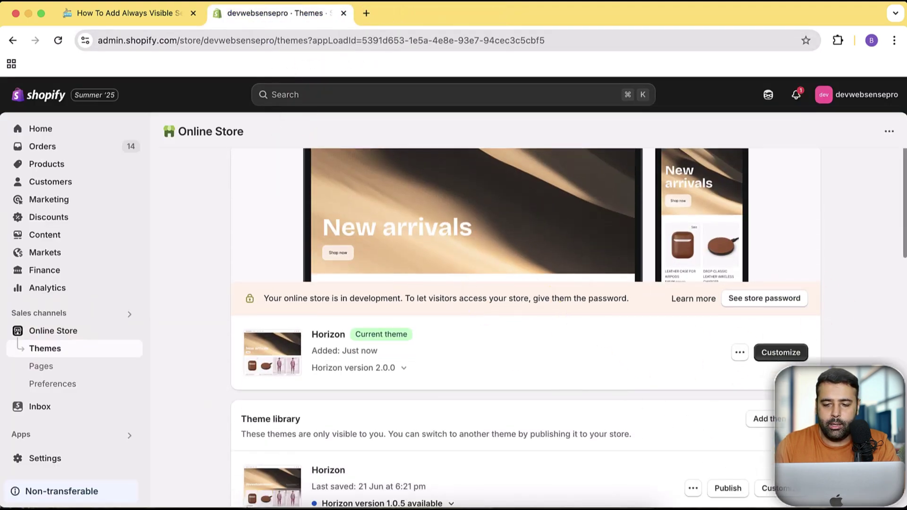
pyautogui.click(740, 353)
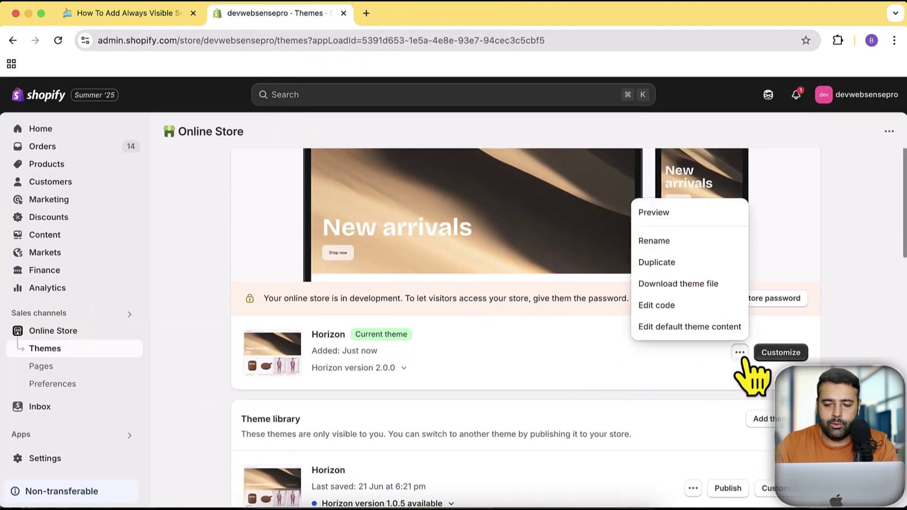
pyautogui.click(664, 211)
pyautogui.click(272, 19)
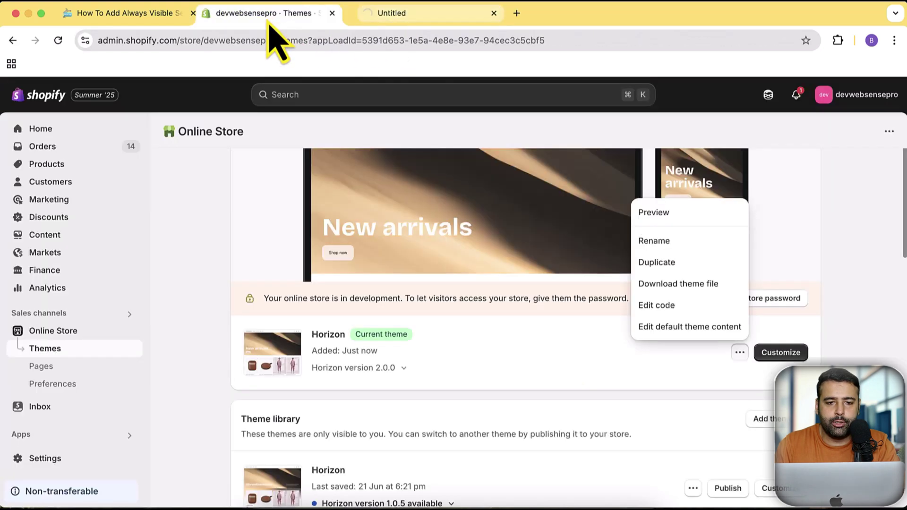
pyautogui.moveTo(420, 15); pyautogui.dragTo(297, 22)
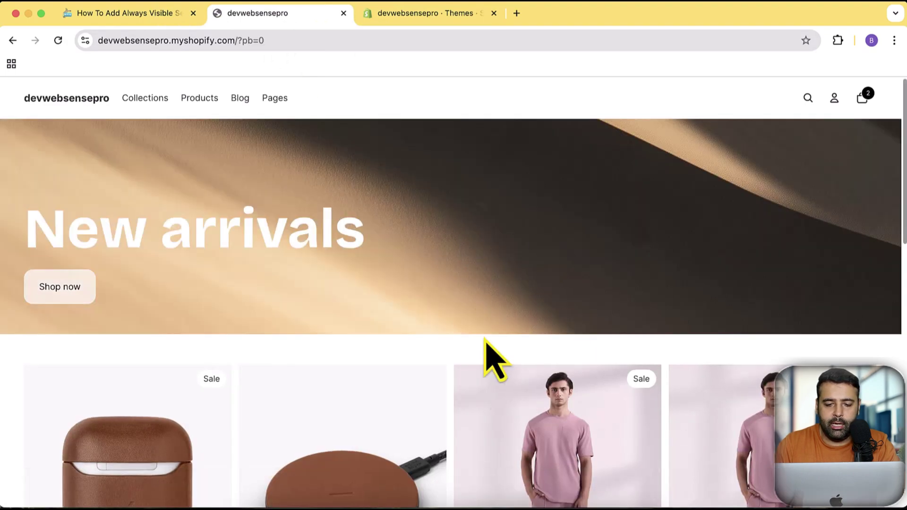
# Check the Horizon preview's search drawer at phone size, then return to full-width view.
pyautogui.rightClick(494, 326)
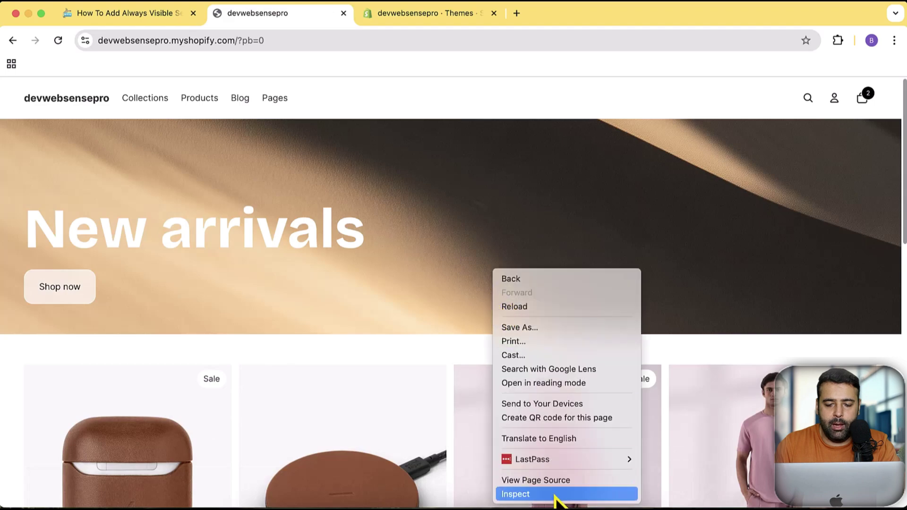
pyautogui.click(539, 492)
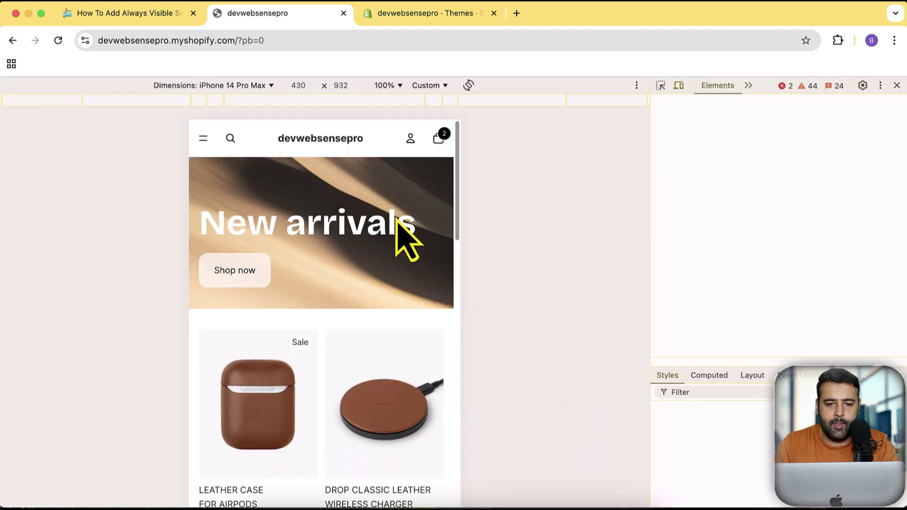
pyautogui.scroll(-5, 397, 241)
pyautogui.scroll(4, 330, 217)
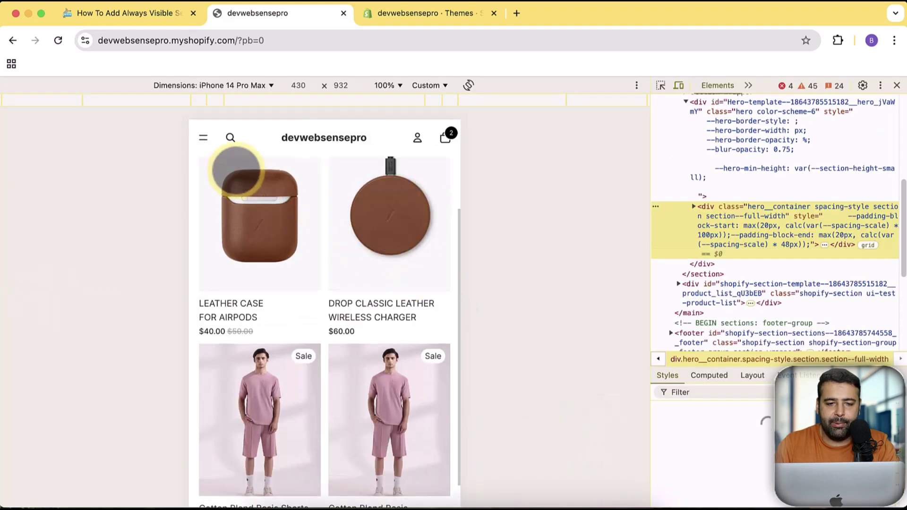
pyautogui.click(230, 137)
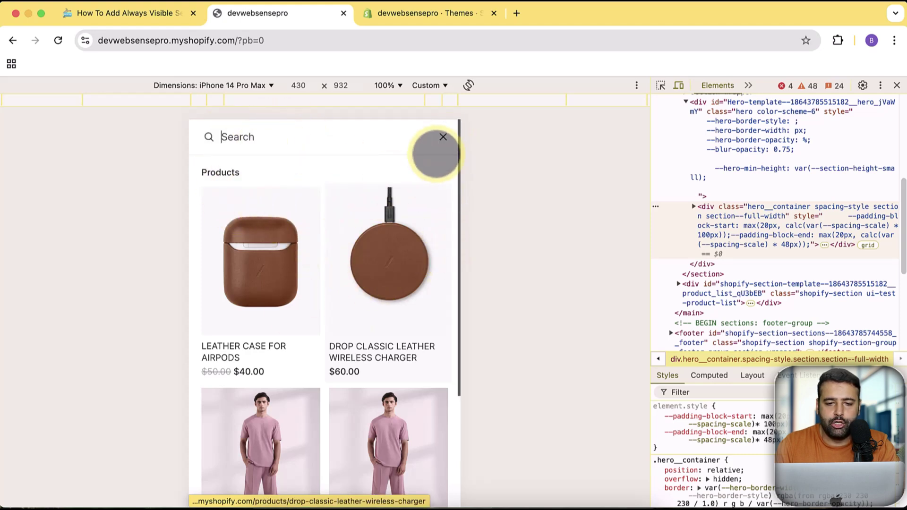
pyautogui.click(439, 141)
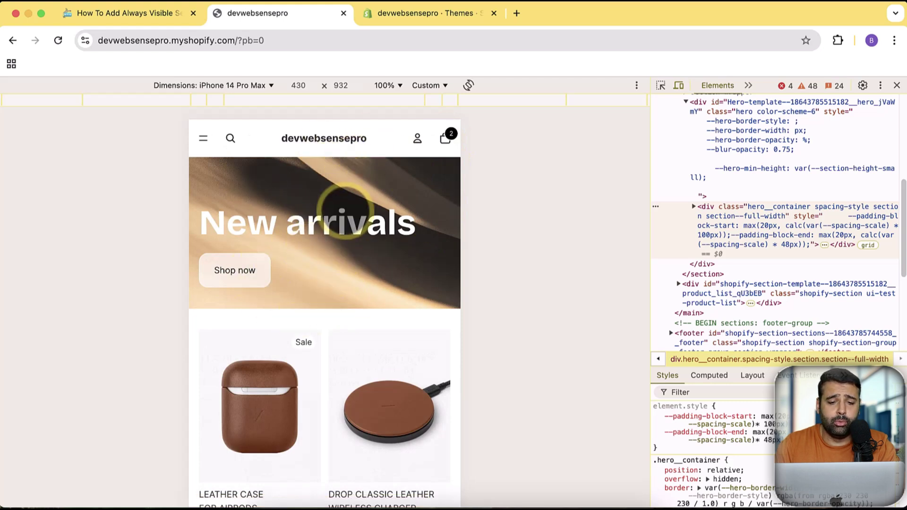
pyautogui.scroll(-10, 349, 218)
pyautogui.scroll(10, 340, 348)
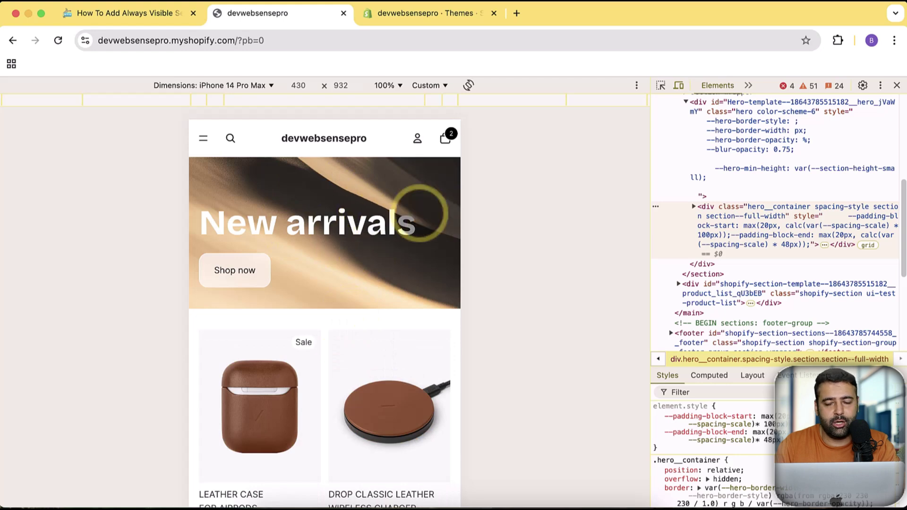
pyautogui.click(897, 85)
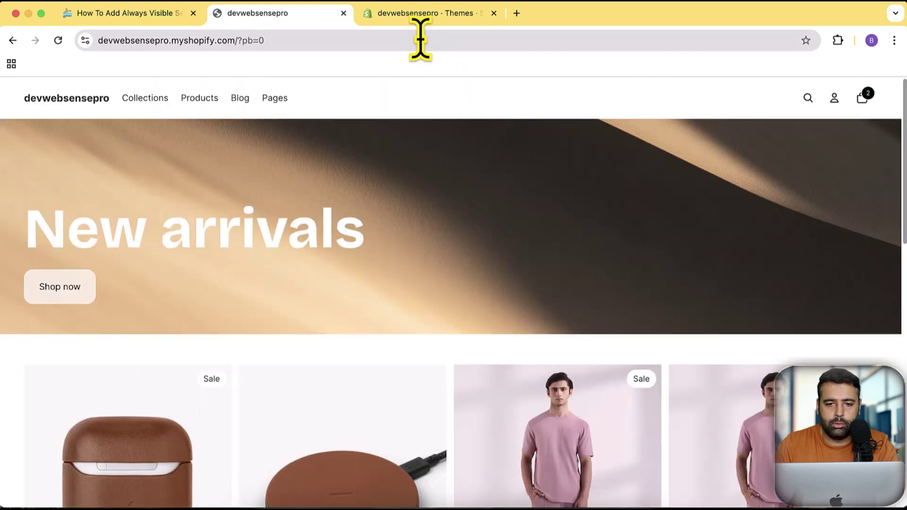
pyautogui.click(425, 13)
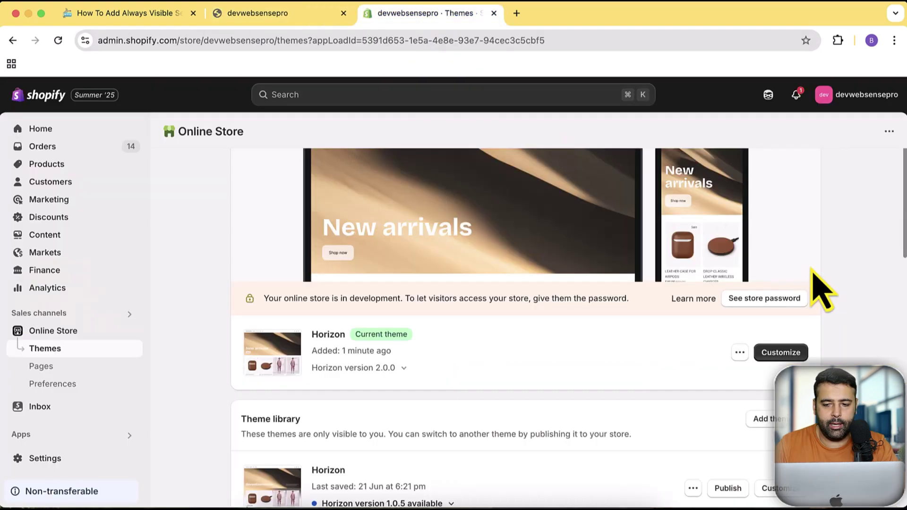
# Customize Horizon and pick Collections > Default collection as the template to edit.
pyautogui.click(780, 355)
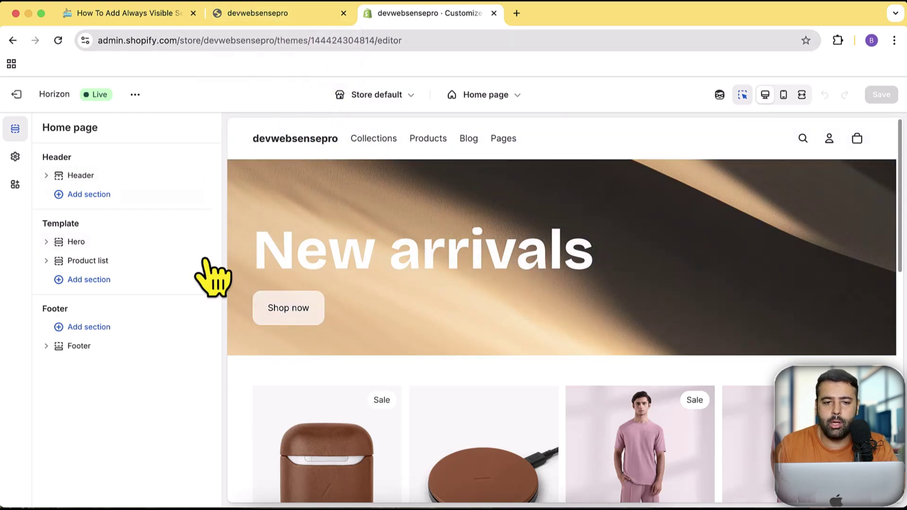
pyautogui.click(491, 97)
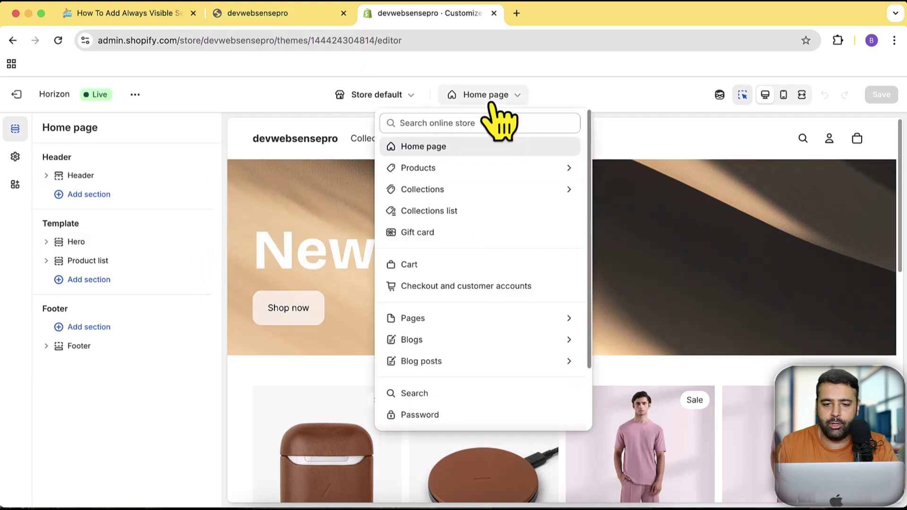
pyautogui.click(430, 195)
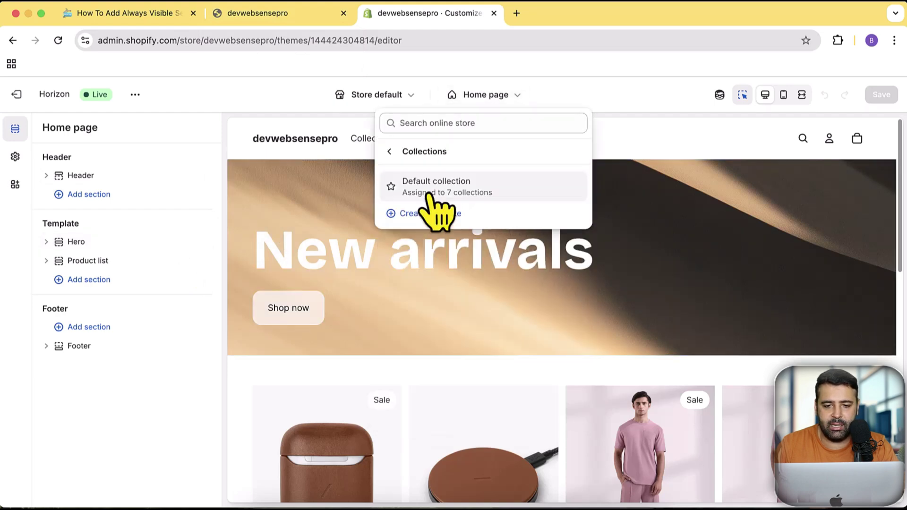
pyautogui.click(466, 189)
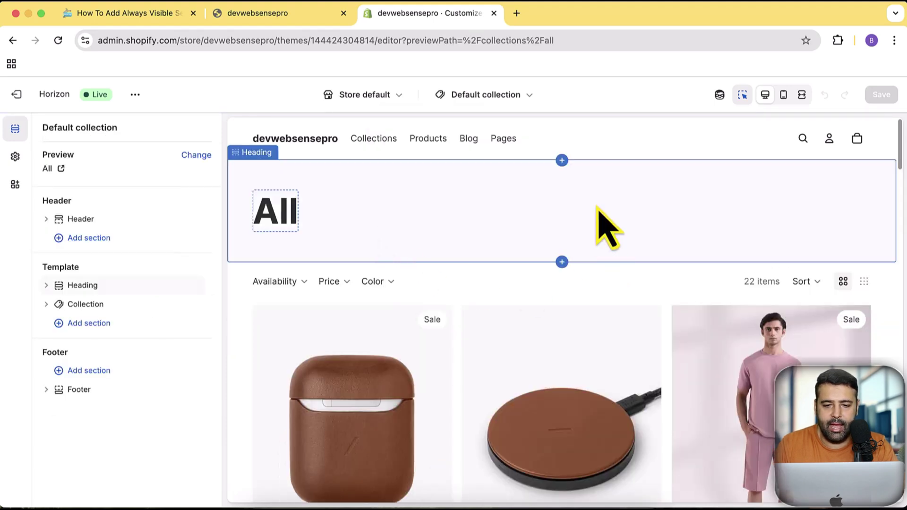
pyautogui.scroll(-3, 573, 324)
pyautogui.scroll(3, 567, 344)
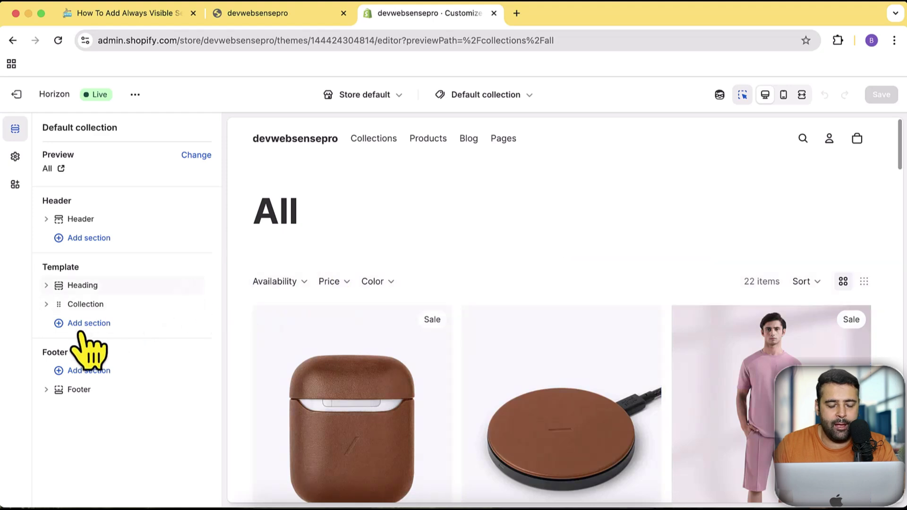
# Add a Custom liquid section, found by searching 'liqui', to the Default collection template.
pyautogui.click(95, 324)
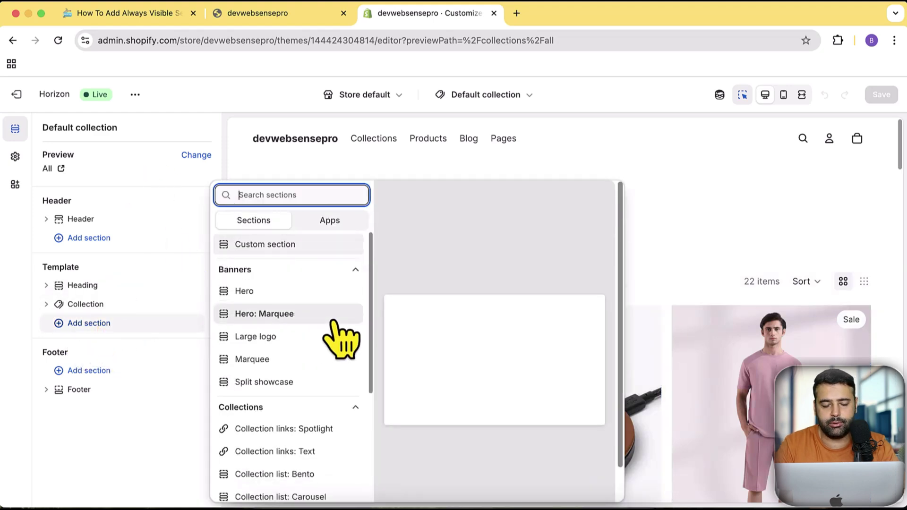
pyautogui.write('liqui')
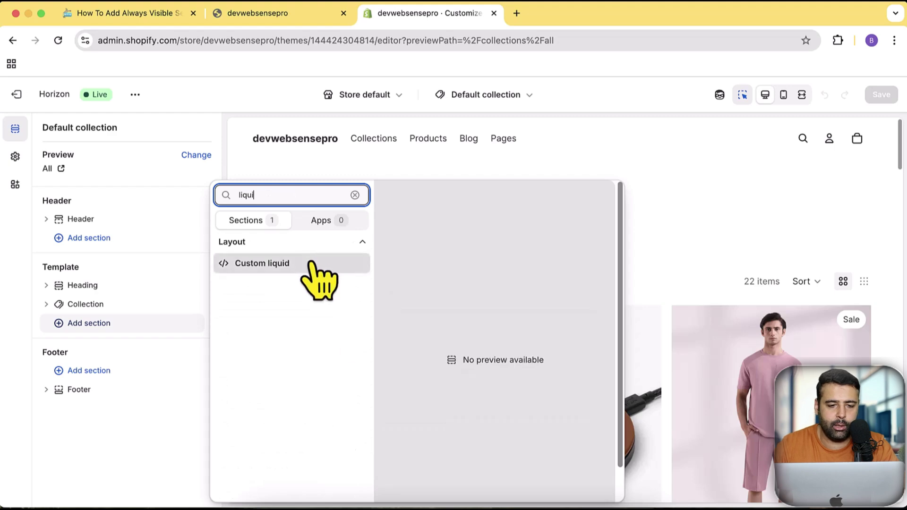
pyautogui.click(312, 263)
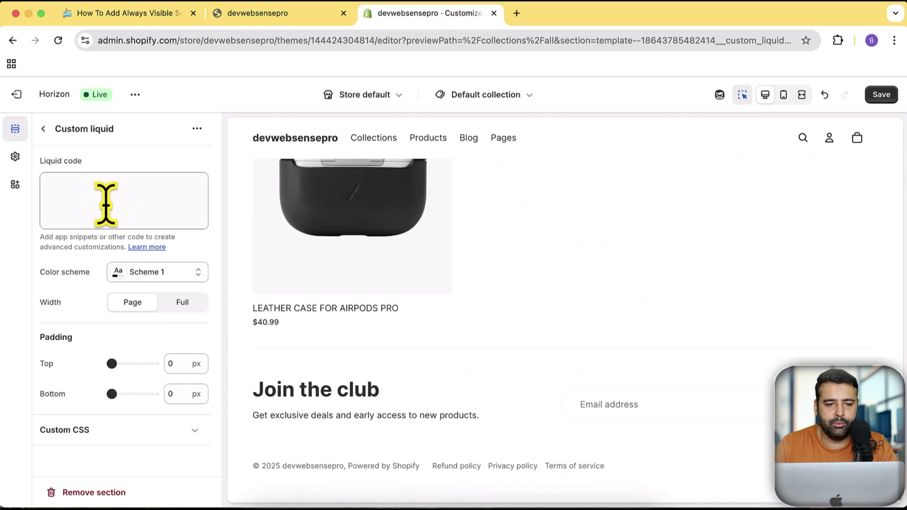
pyautogui.click(142, 13)
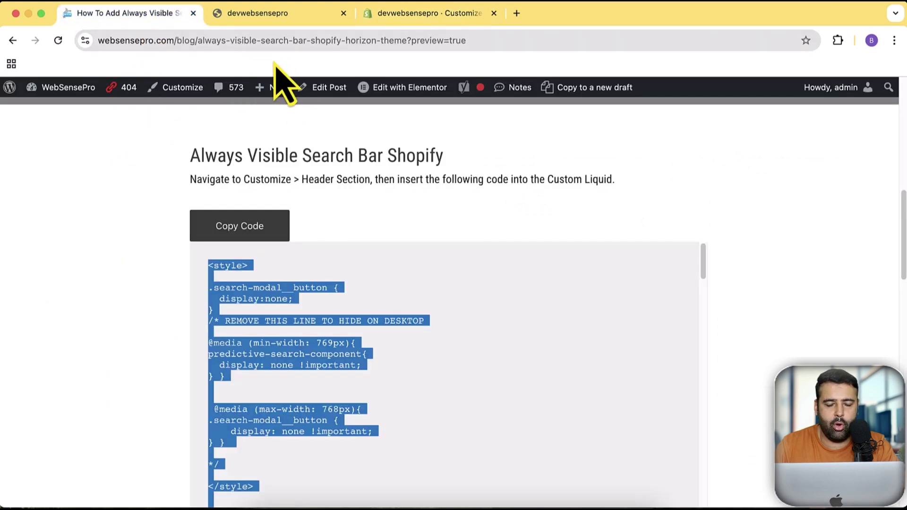
# Copy the full always-visible search bar code from the WebSensePro blog post.
pyautogui.click(634, 219)
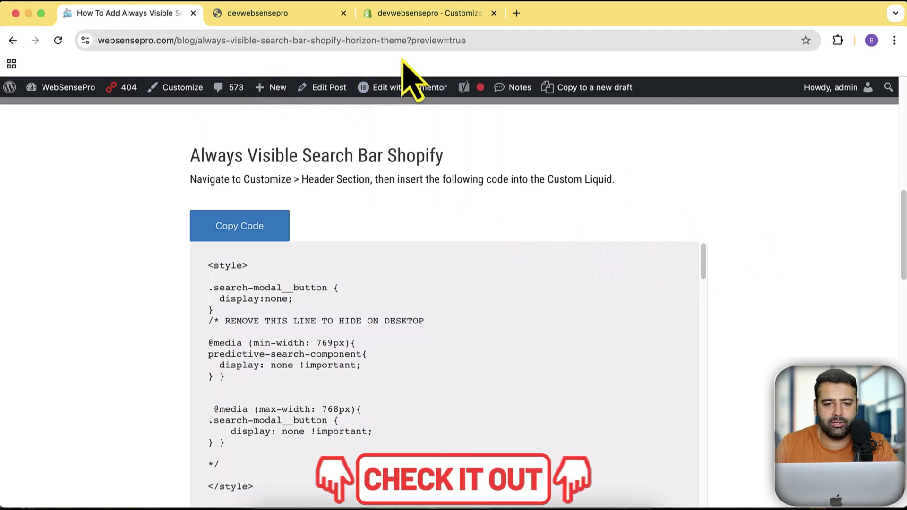
pyautogui.moveTo(409, 41); pyautogui.dragTo(43, 43)
pyautogui.click(709, 182)
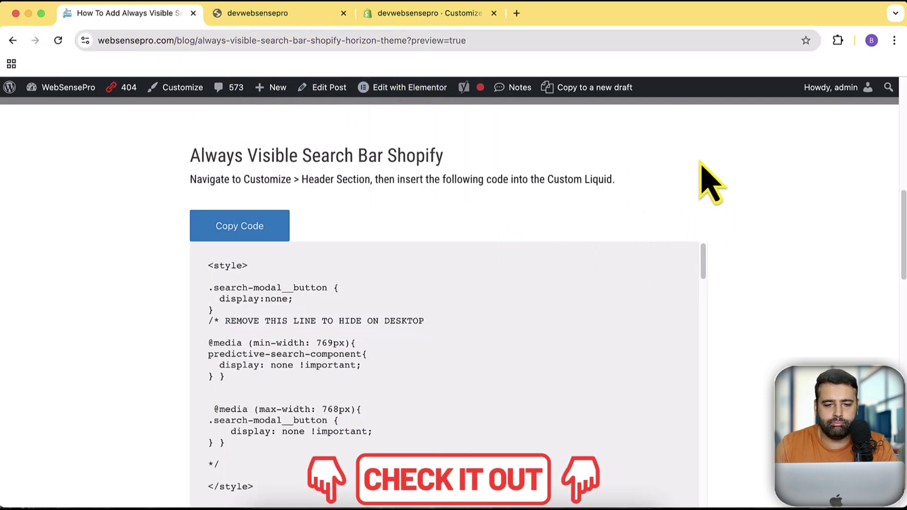
pyautogui.scroll(-3, 746, 217)
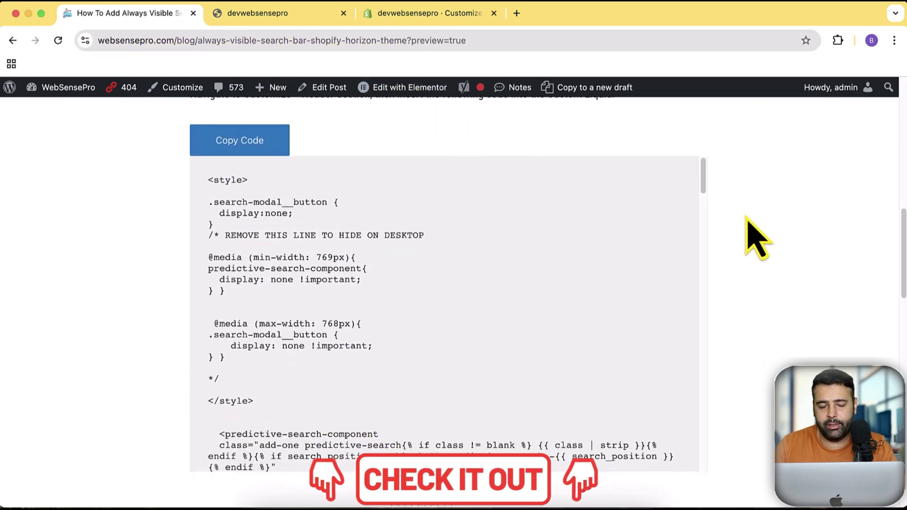
pyautogui.scroll(5, 704, 265)
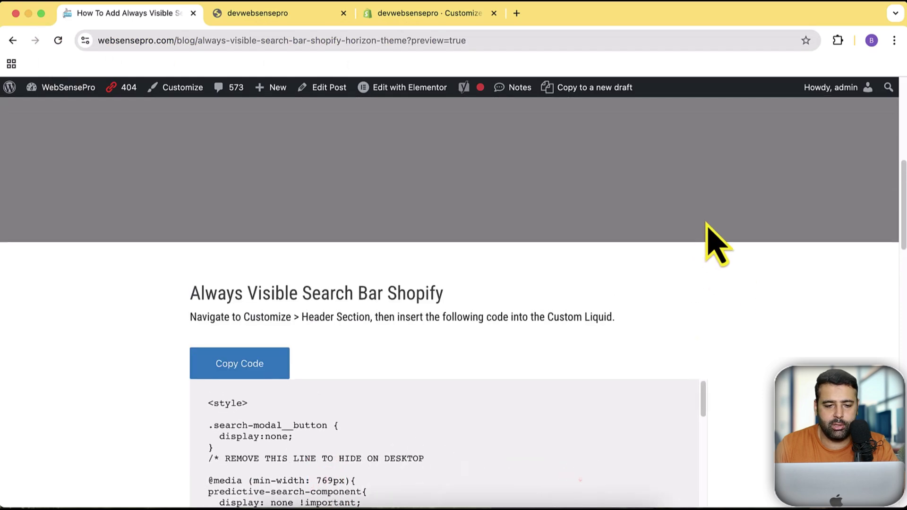
pyautogui.scroll(-5, 765, 293)
pyautogui.scroll(2, 765, 293)
pyautogui.scroll(-1, 765, 293)
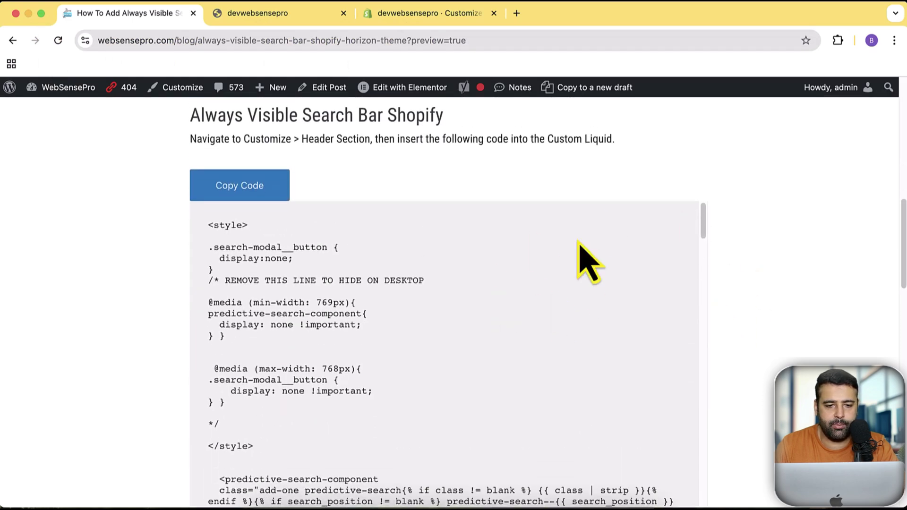
pyautogui.click(240, 189)
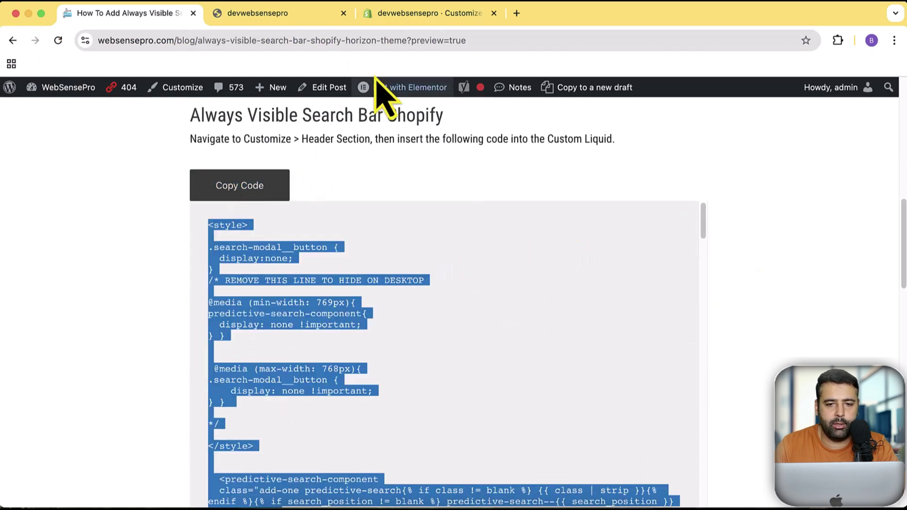
pyautogui.click(402, 14)
# Paste the search bar code into Liquid code and drag Custom liquid above the Collection section.
pyautogui.click(79, 197)
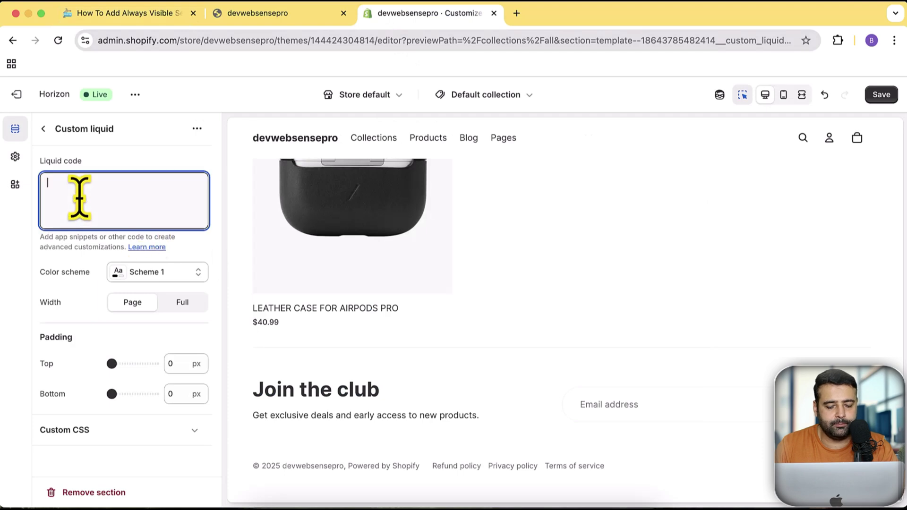
pyautogui.hotkey('ctrl', 'v')
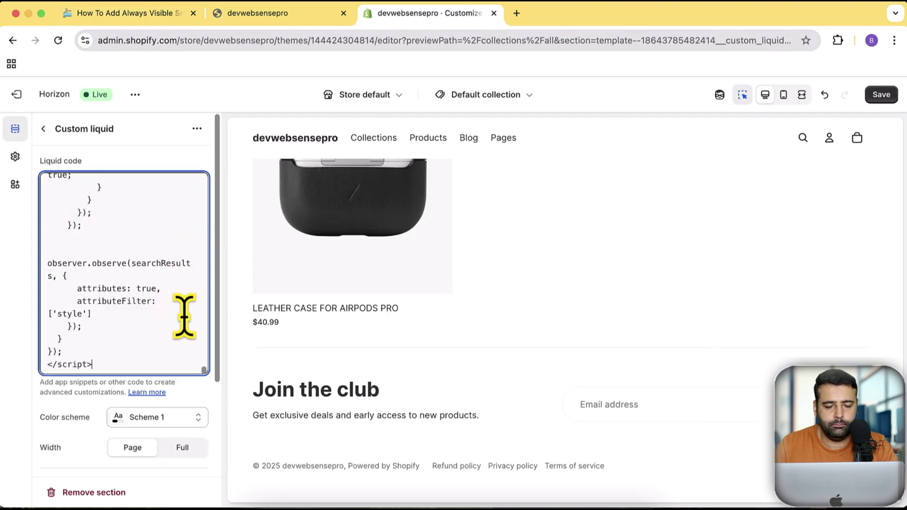
pyautogui.scroll(5, 202, 304)
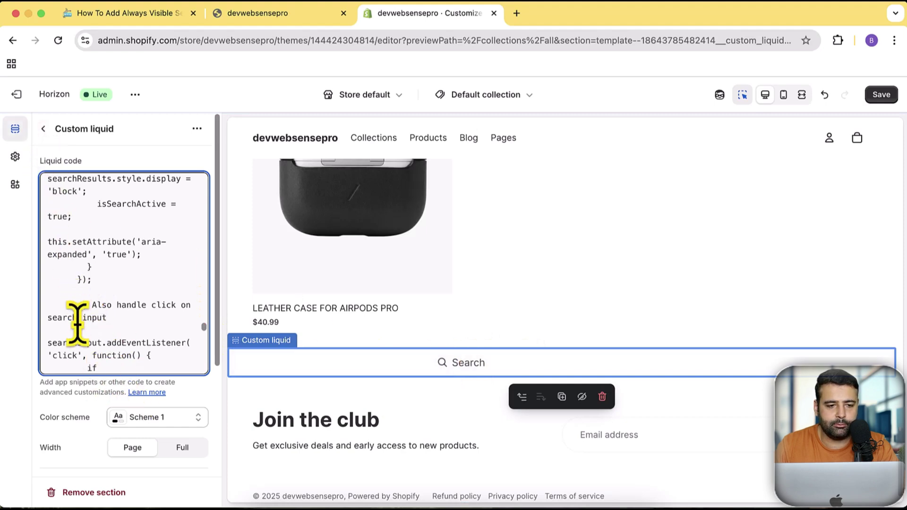
pyautogui.click(44, 129)
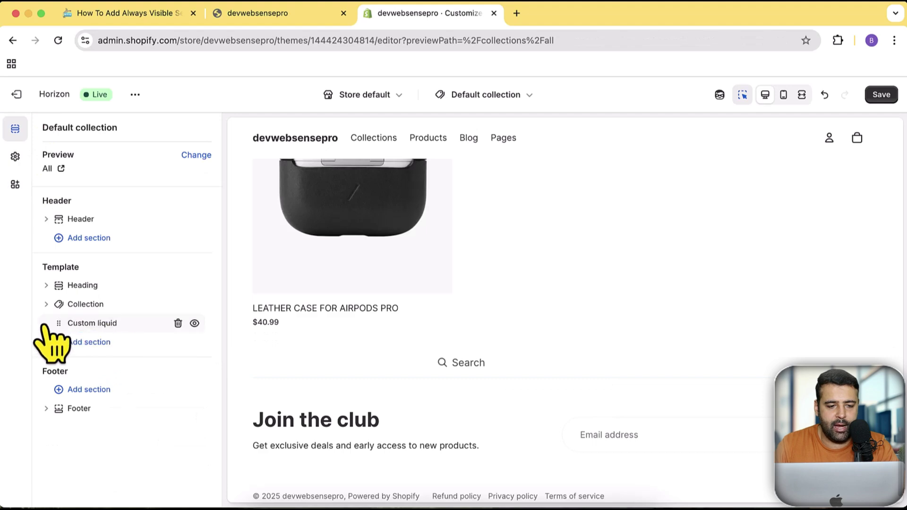
pyautogui.moveTo(61, 335); pyautogui.dragTo(69, 303)
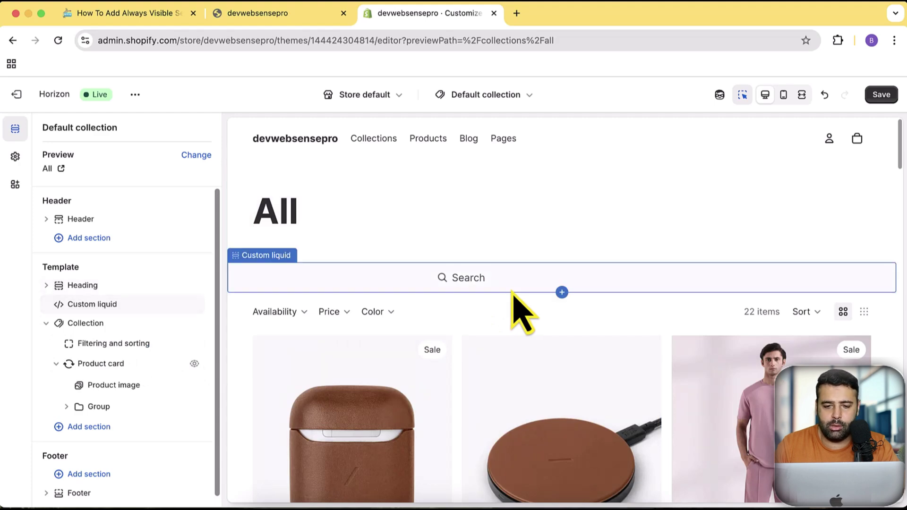
pyautogui.click(92, 306)
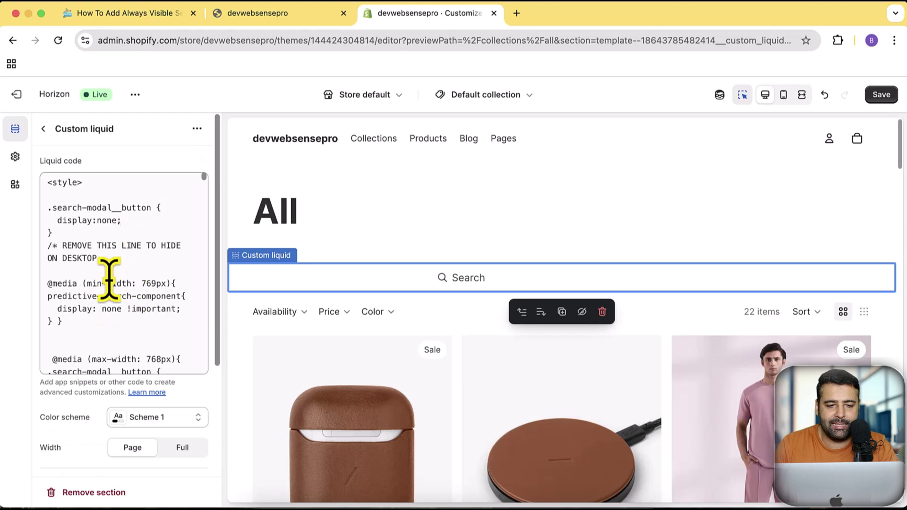
# Delete the '/* REMOVE THIS LINE TO HIDE ON DESKTOP' comment line from the Liquid code.
pyautogui.click(41, 246)
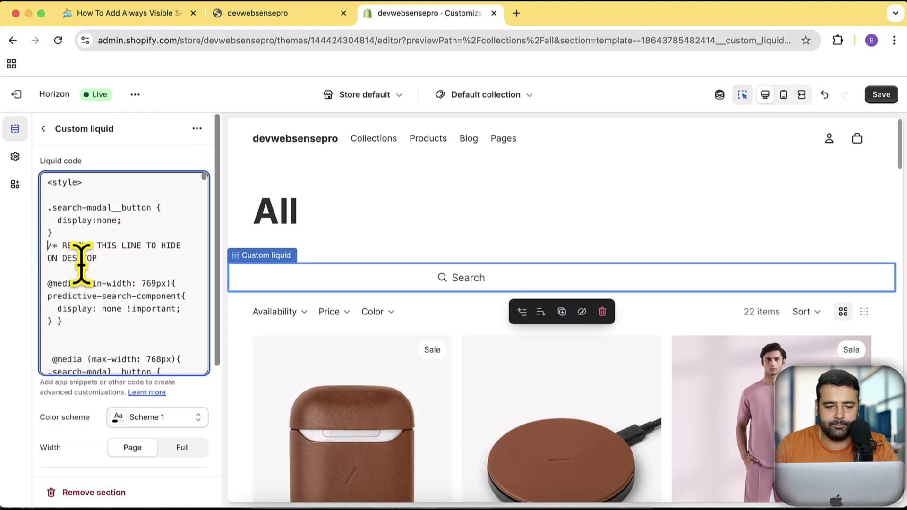
pyautogui.moveTo(109, 258); pyautogui.dragTo(51, 246)
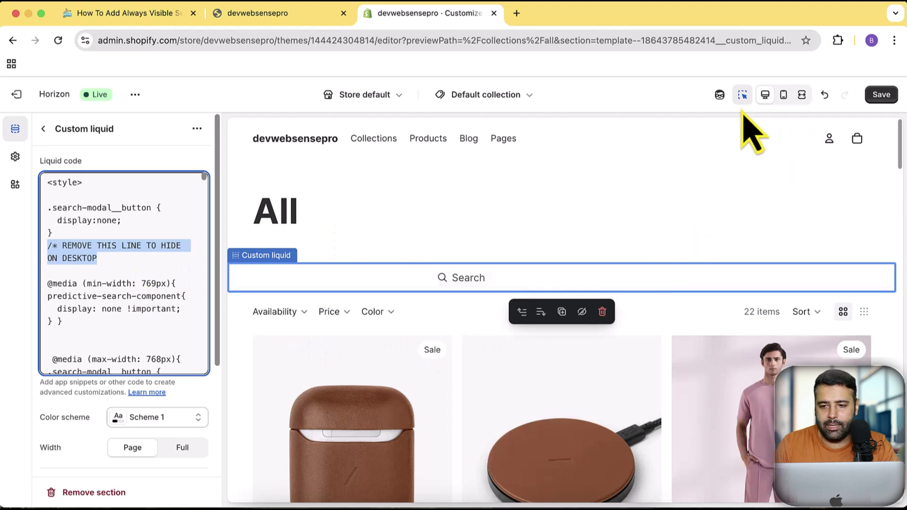
pyautogui.click(783, 97)
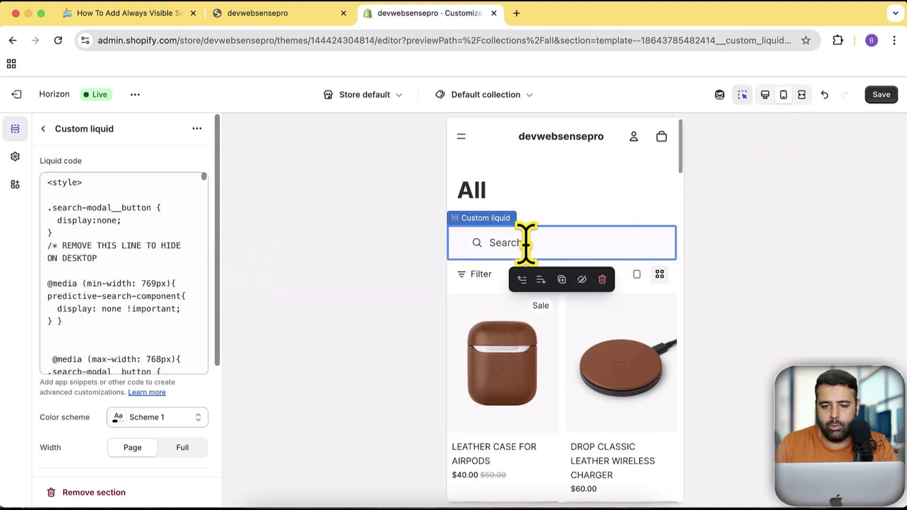
pyautogui.moveTo(124, 257); pyautogui.dragTo(40, 246)
pyautogui.press('BackSpace')
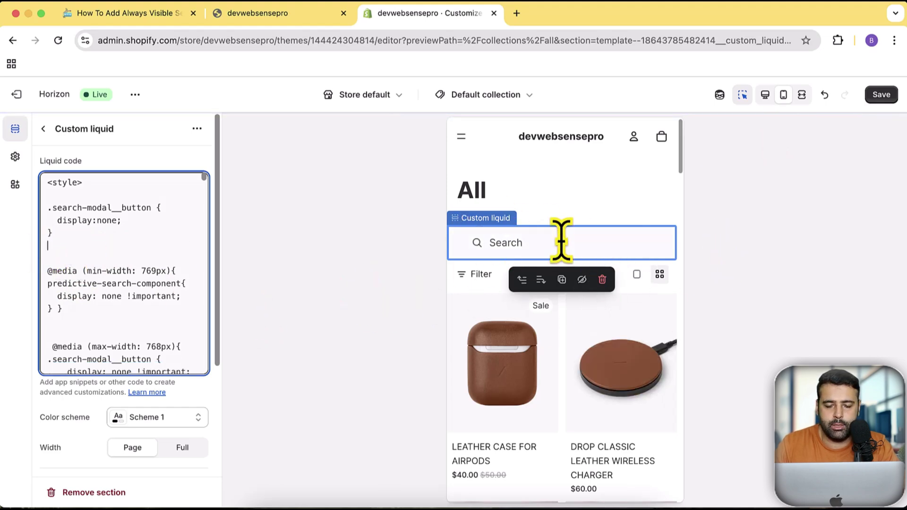
# Check the collection in the desktop preview and save the theme changes.
pyautogui.click(766, 94)
pyautogui.scroll(-5, 859, 220)
pyautogui.scroll(5, 858, 217)
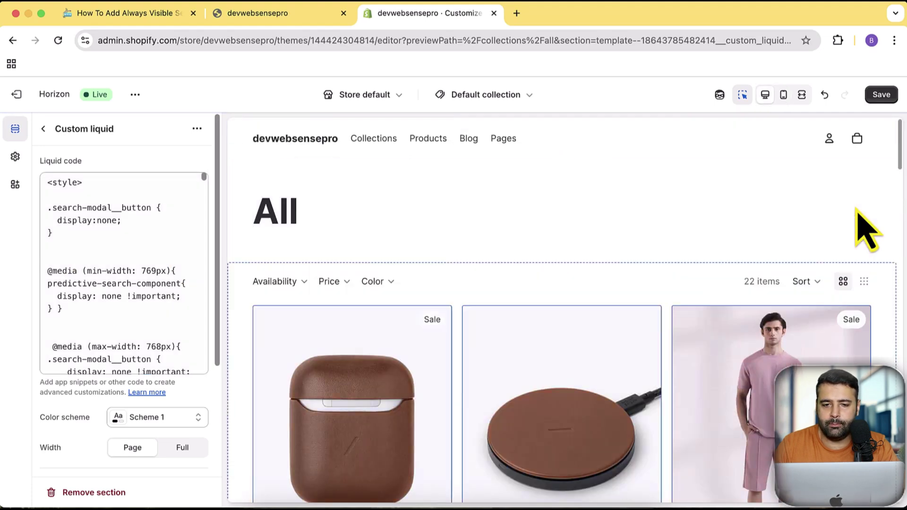
pyautogui.click(881, 94)
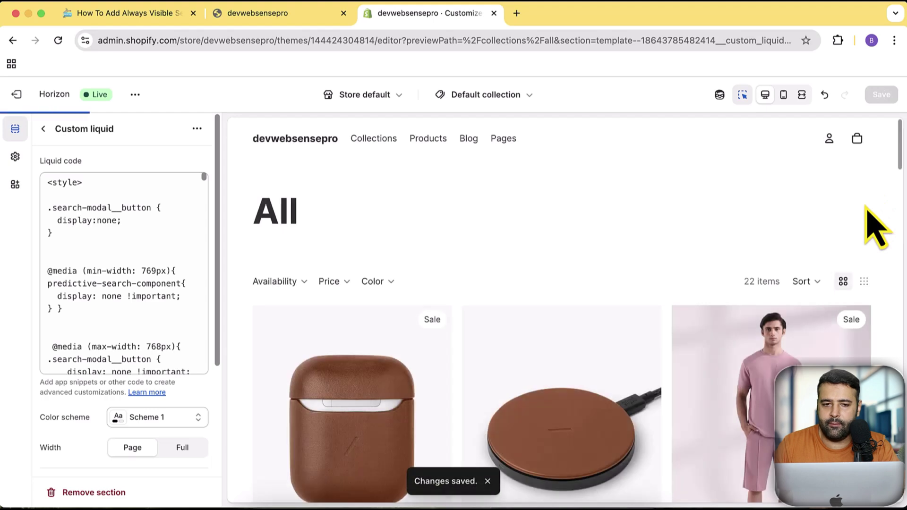
# Reload the live storefront and test a search for 'color', then clear and close it.
pyautogui.click(304, 21)
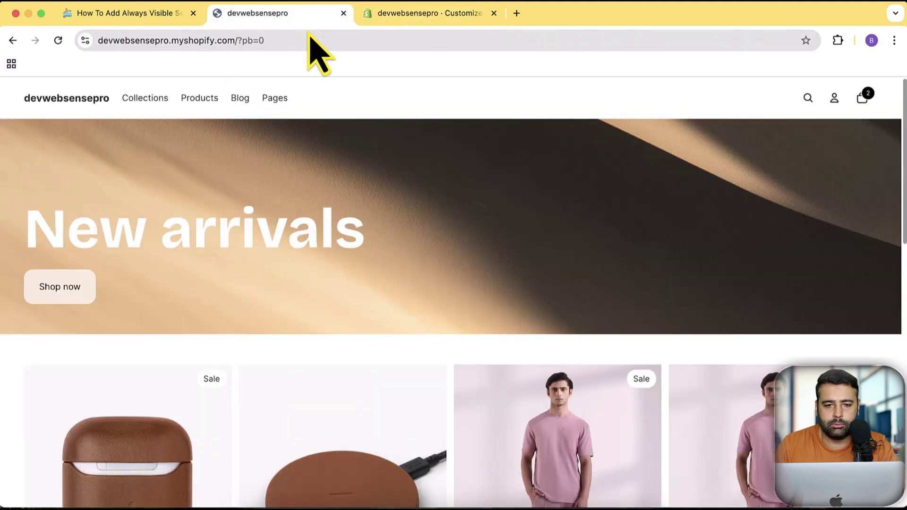
pyautogui.press('super+r')
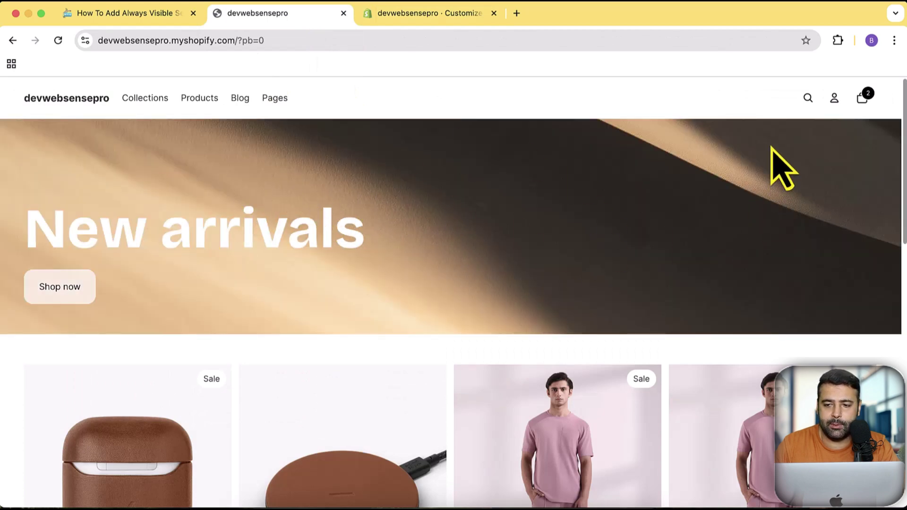
pyautogui.click(808, 101)
pyautogui.scroll(-3, 473, 283)
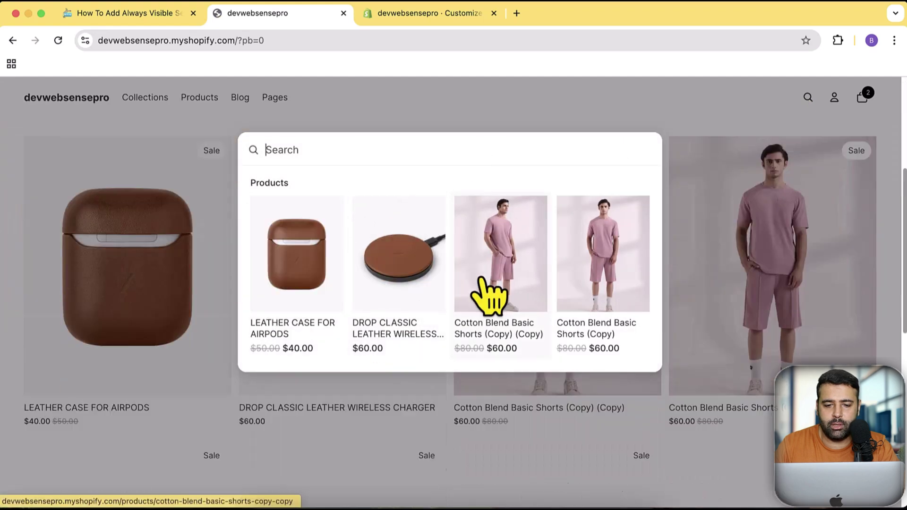
pyautogui.write('color')
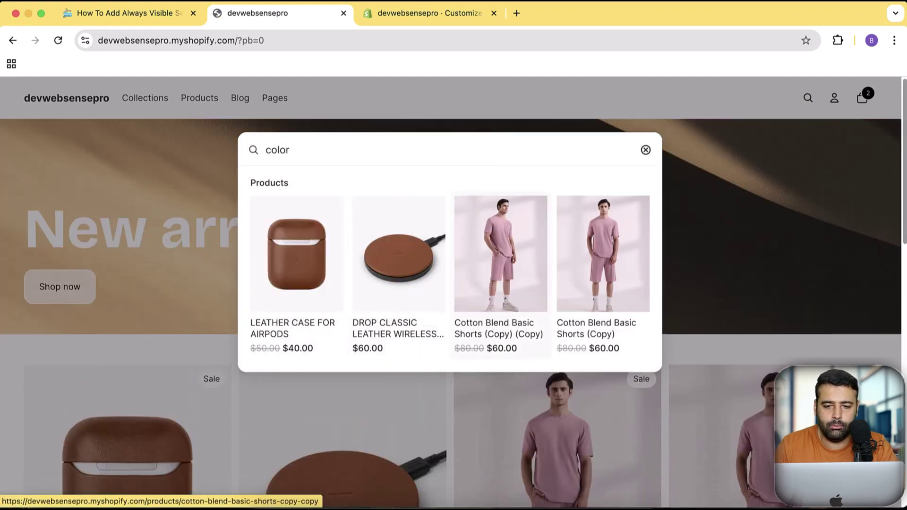
pyautogui.click(646, 150)
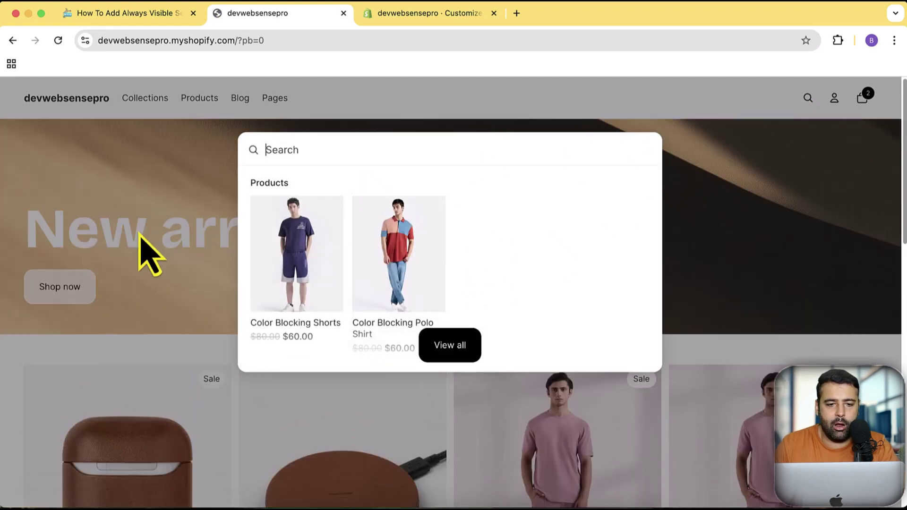
pyautogui.click(718, 247)
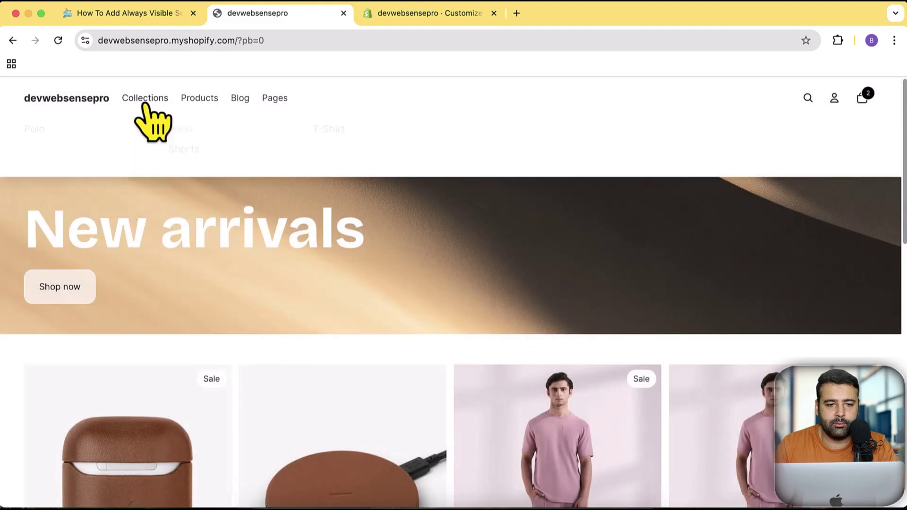
# Open the All collection page and review it at desktop width.
pyautogui.click(145, 105)
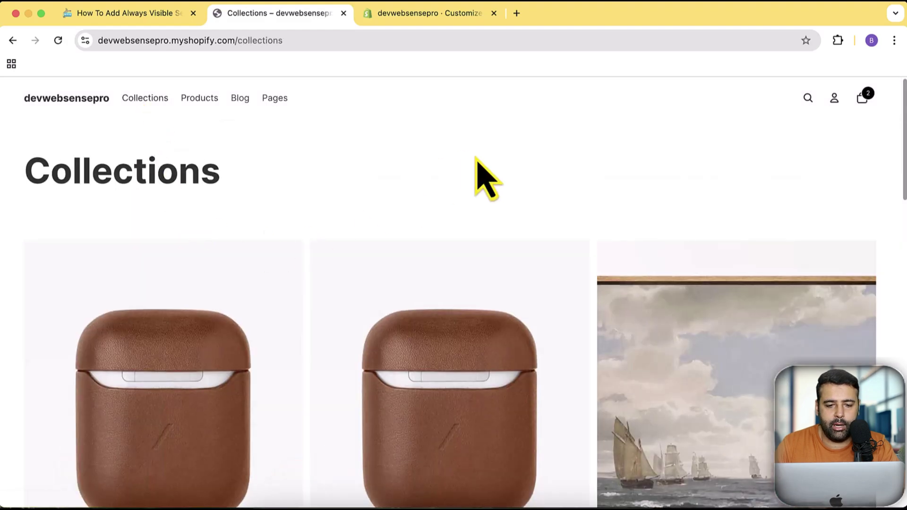
pyautogui.scroll(-3, 444, 279)
pyautogui.scroll(-5, 543, 291)
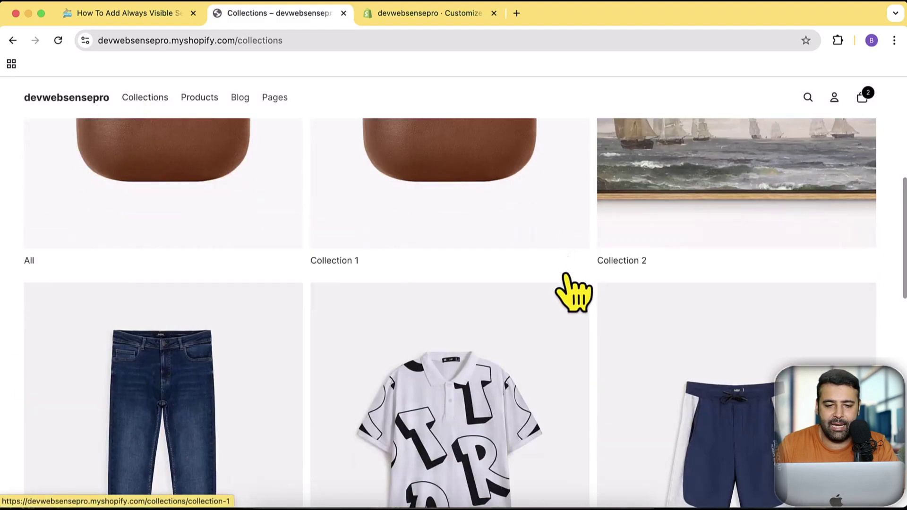
pyautogui.scroll(3, 496, 284)
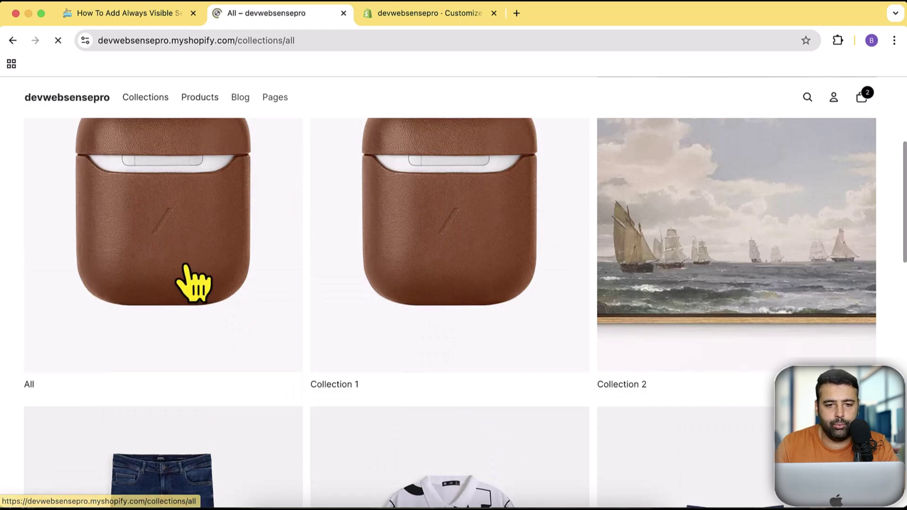
pyautogui.scroll(-5, 492, 166)
pyautogui.scroll(5, 494, 178)
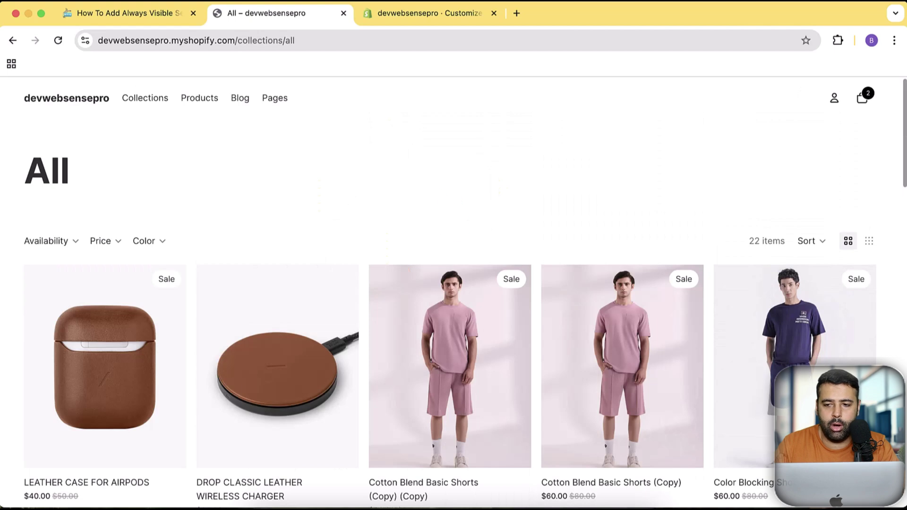
pyautogui.rightClick(888, 231)
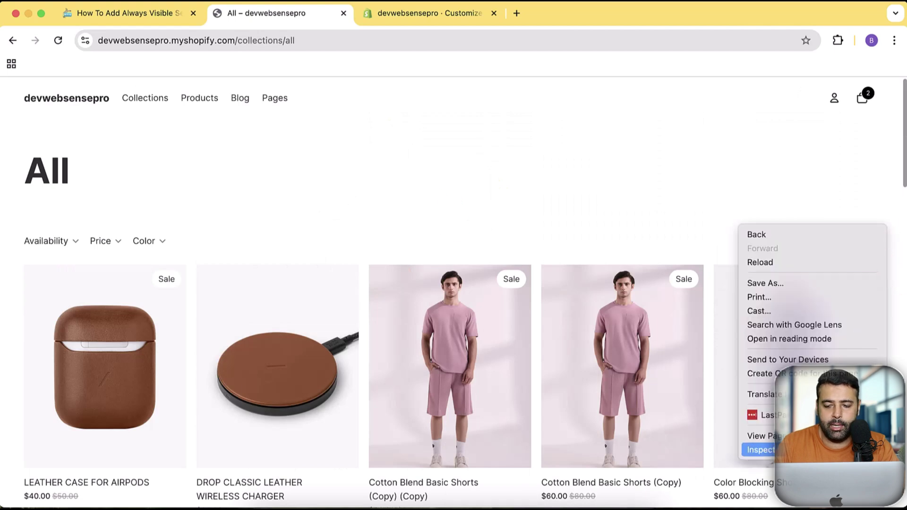
# Inspect the All collection at iPhone 14 Pro Max size and confirm the search bar suggests products.
pyautogui.click(761, 449)
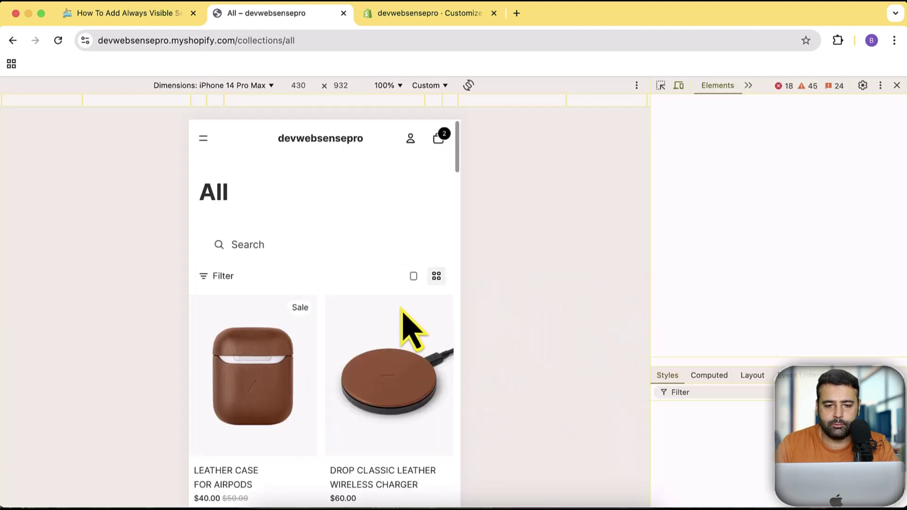
pyautogui.scroll(-2, 405, 264)
pyautogui.scroll(2, 395, 188)
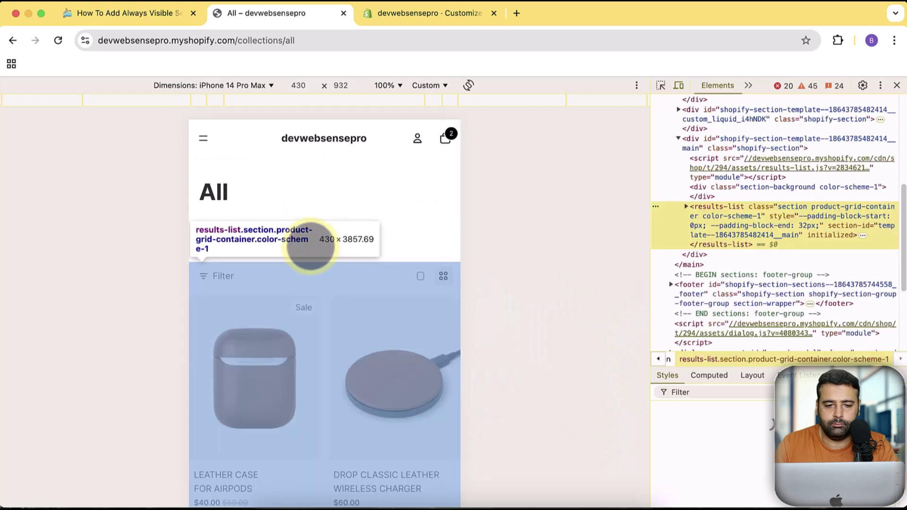
pyautogui.click(294, 244)
pyautogui.click(325, 246)
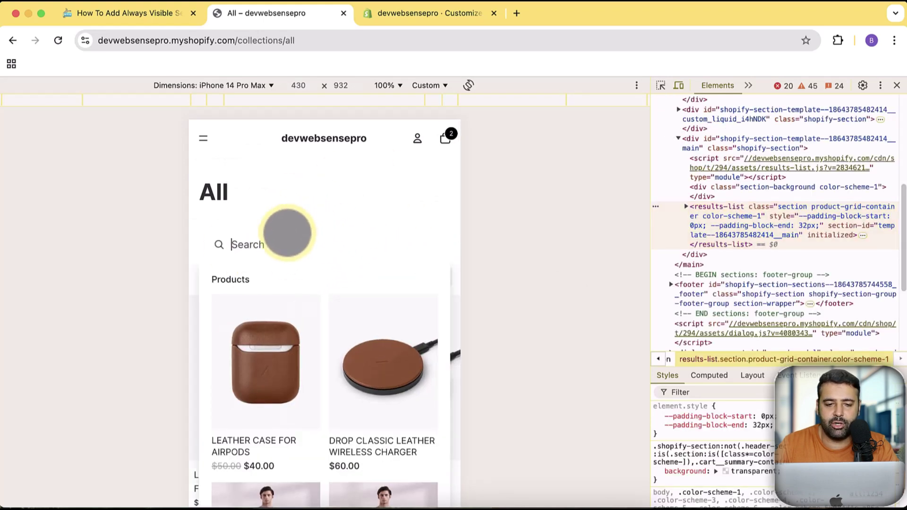
pyautogui.scroll(-6, 405, 256)
pyautogui.scroll(8, 406, 289)
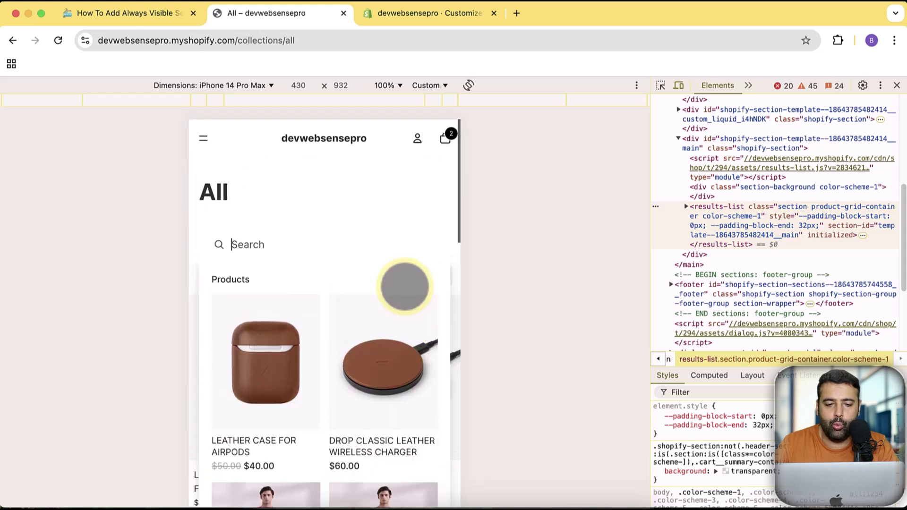
pyautogui.click(354, 208)
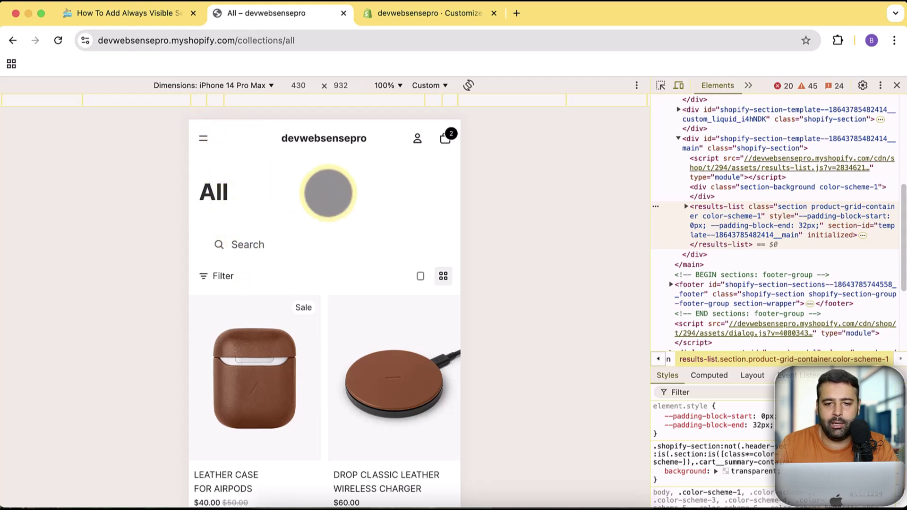
pyautogui.click(147, 14)
pyautogui.scroll(-2, 400, 317)
pyautogui.scroll(2, 392, 315)
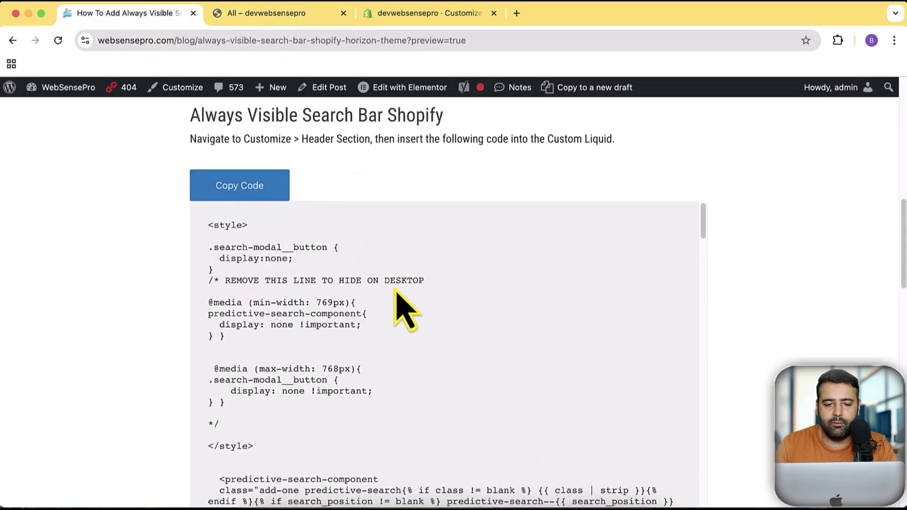
pyautogui.moveTo(210, 280); pyautogui.dragTo(428, 281)
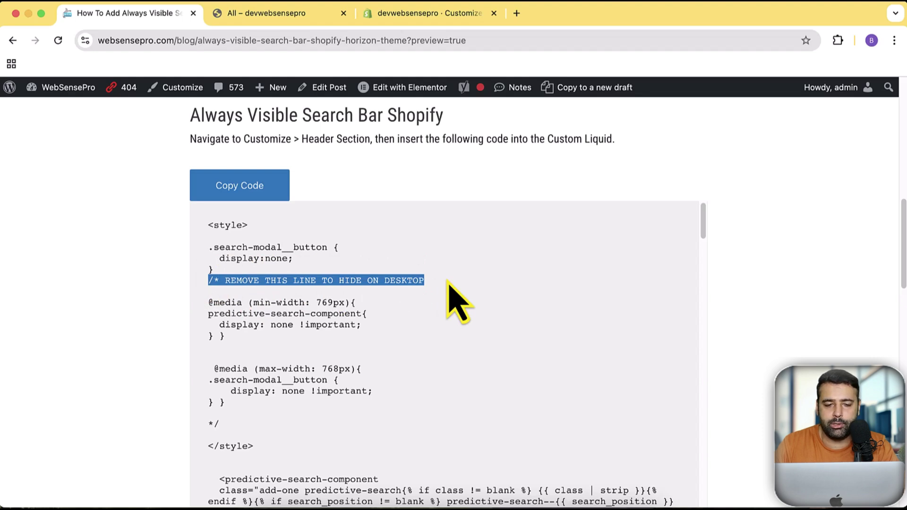
pyautogui.click(212, 307)
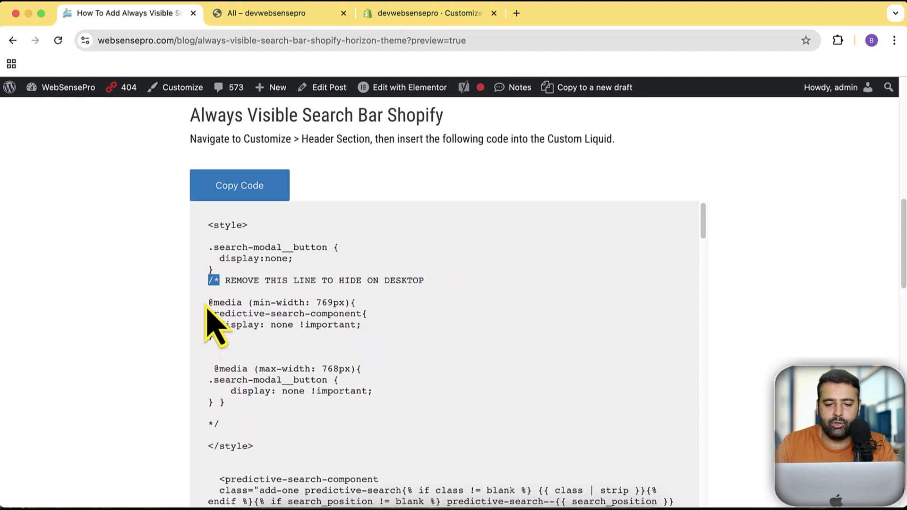
pyautogui.moveTo(224, 316); pyautogui.dragTo(318, 408)
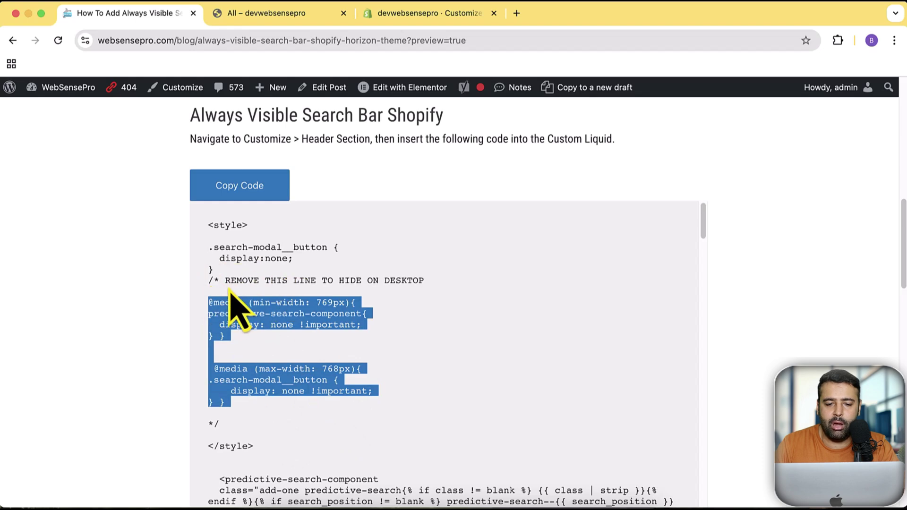
# Highlight the whole commented-out block, then return to the 'All – devwebsensepro' mobile preview.
pyautogui.moveTo(220, 280); pyautogui.dragTo(209, 283)
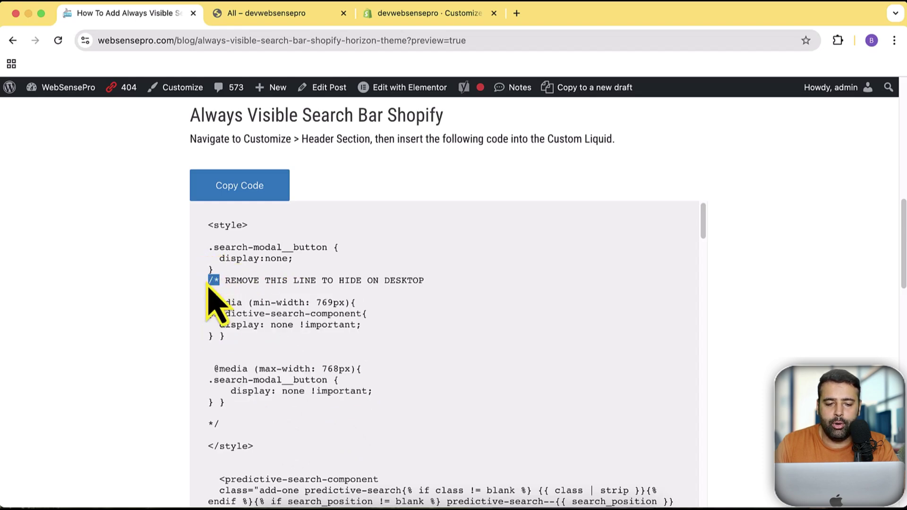
pyautogui.moveTo(247, 440); pyautogui.dragTo(205, 284)
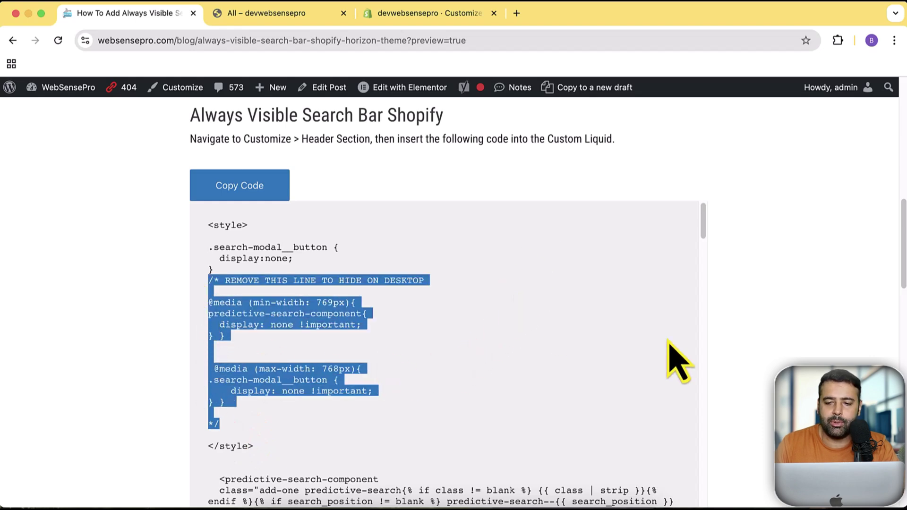
pyautogui.click(285, 14)
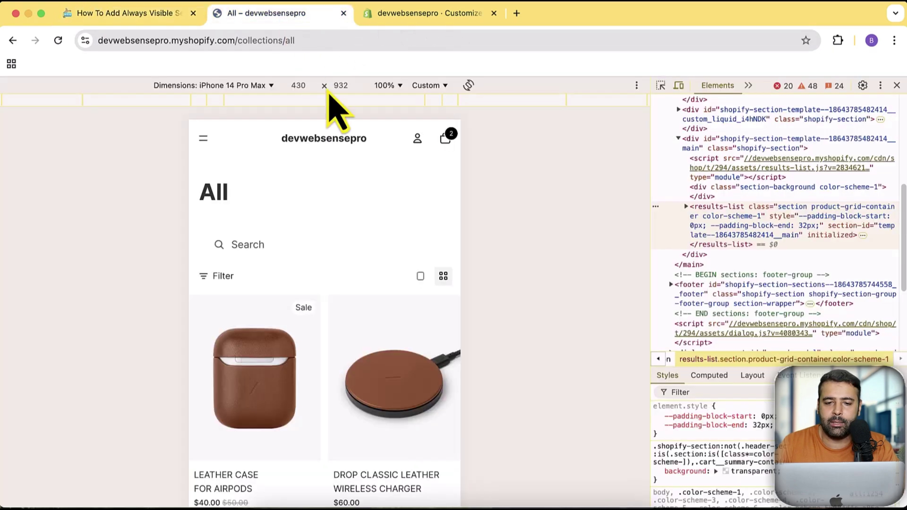